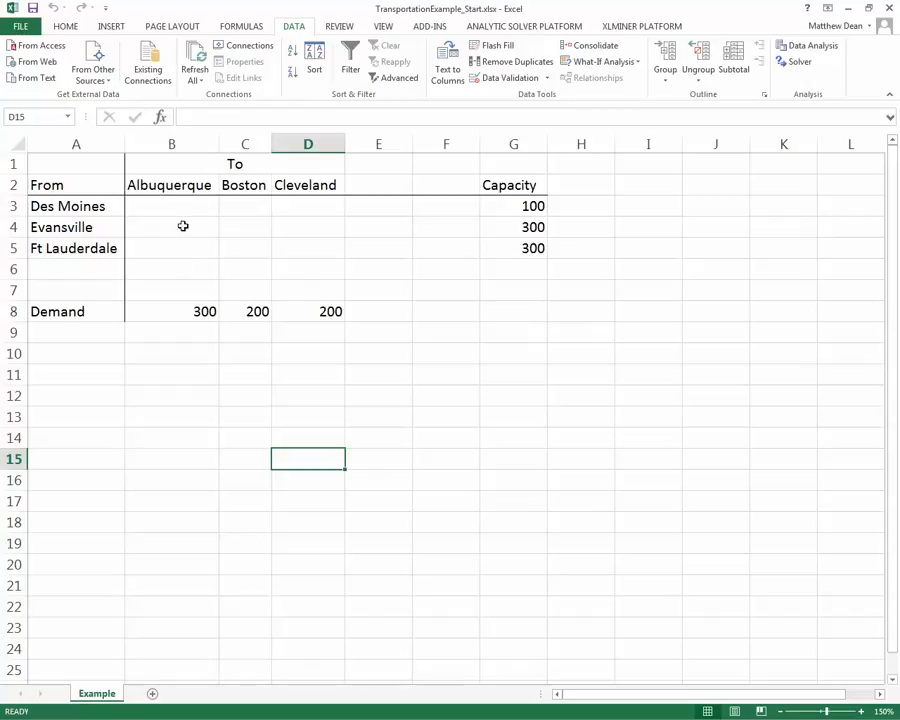
Shade the shipment cells B3:D5 with a light blue fill.
drag(149, 205, 297, 241)
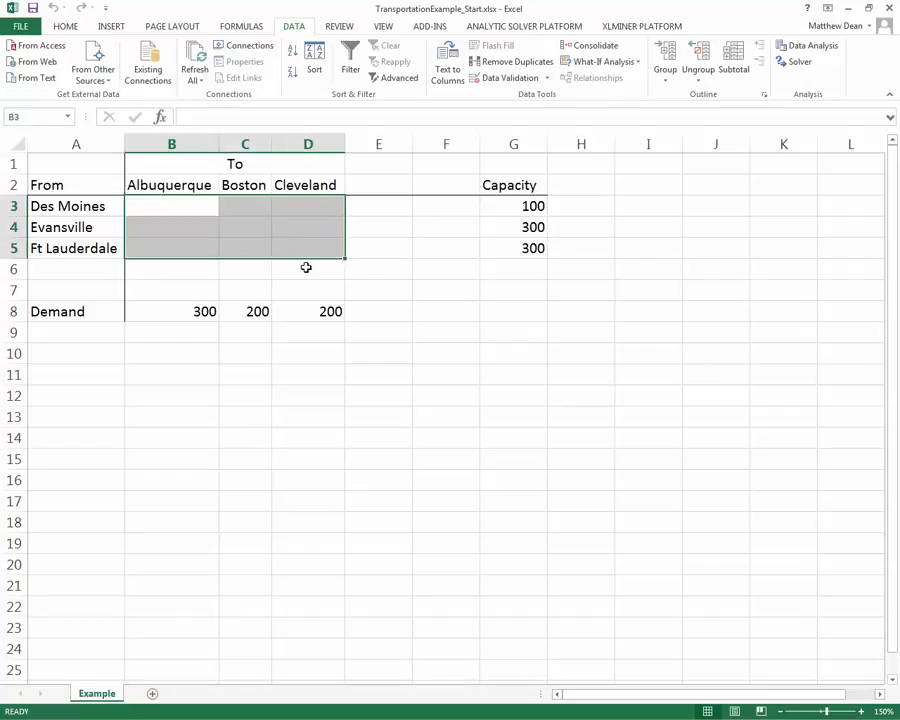
click(66, 27)
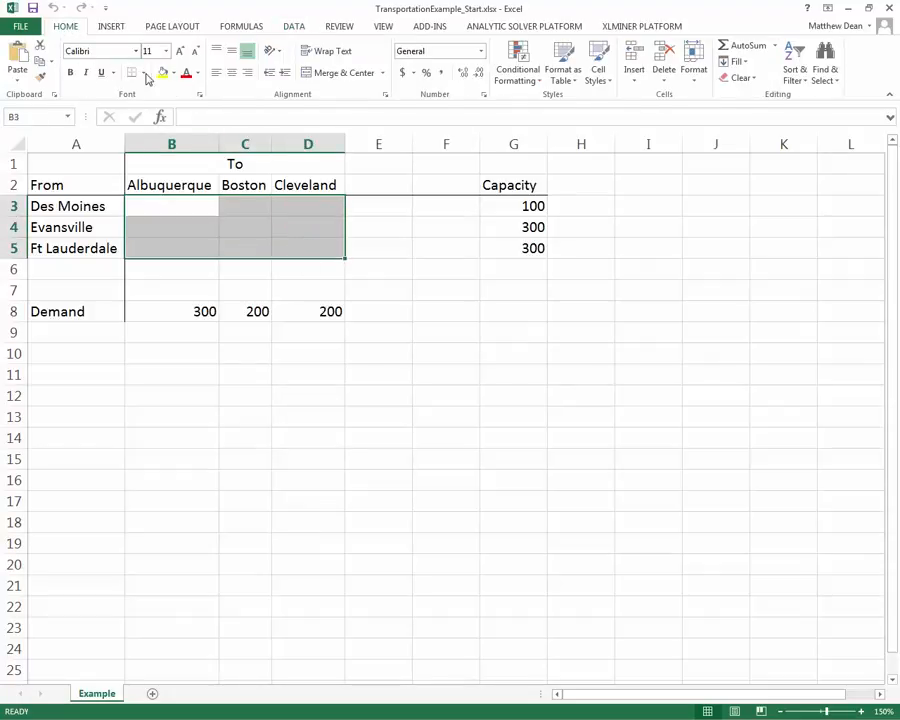
click(174, 73)
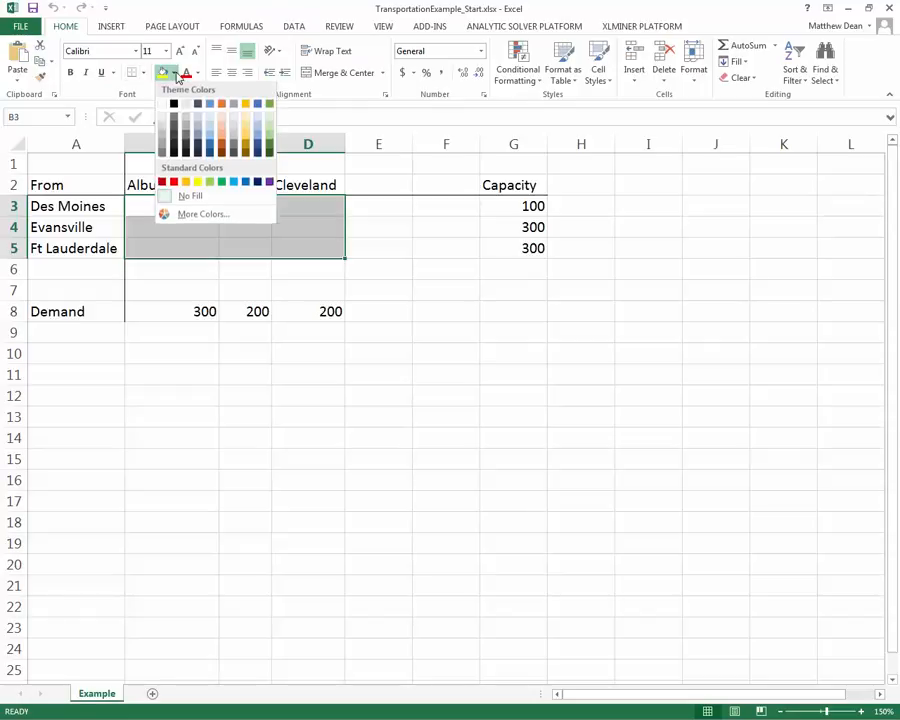
click(210, 123)
click(336, 268)
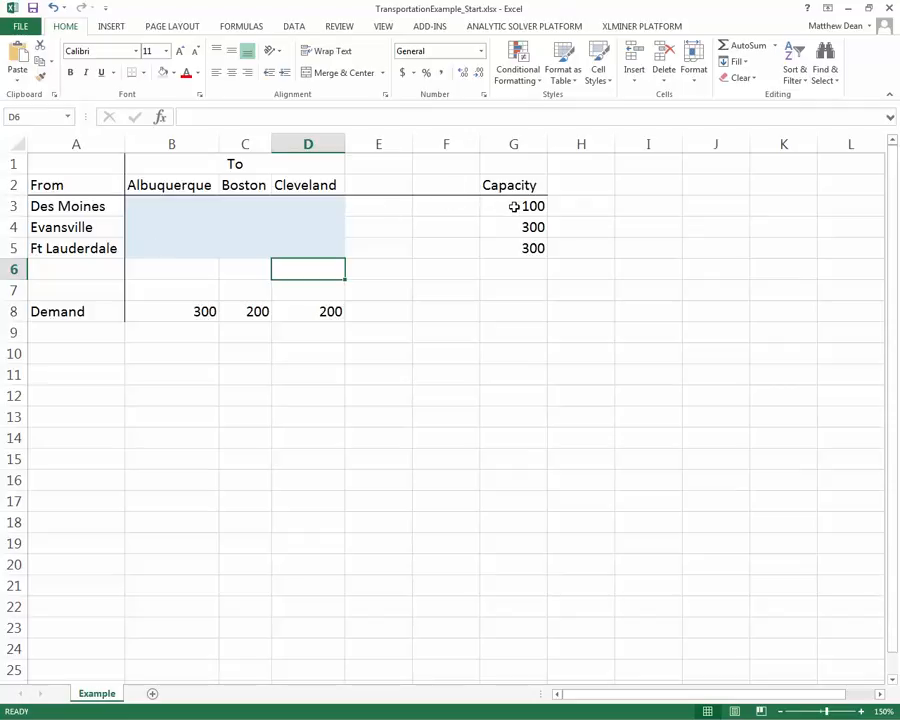
Enter <= in F3, copy it down to F5, and fit column F's width to its contents.
drag(514, 206, 516, 246)
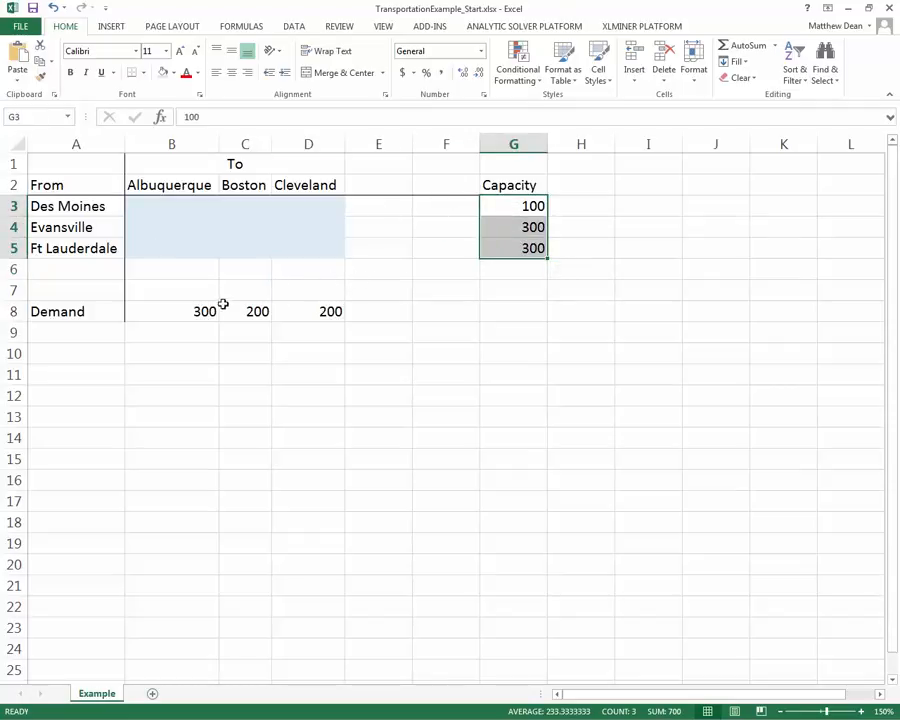
drag(191, 311, 298, 314)
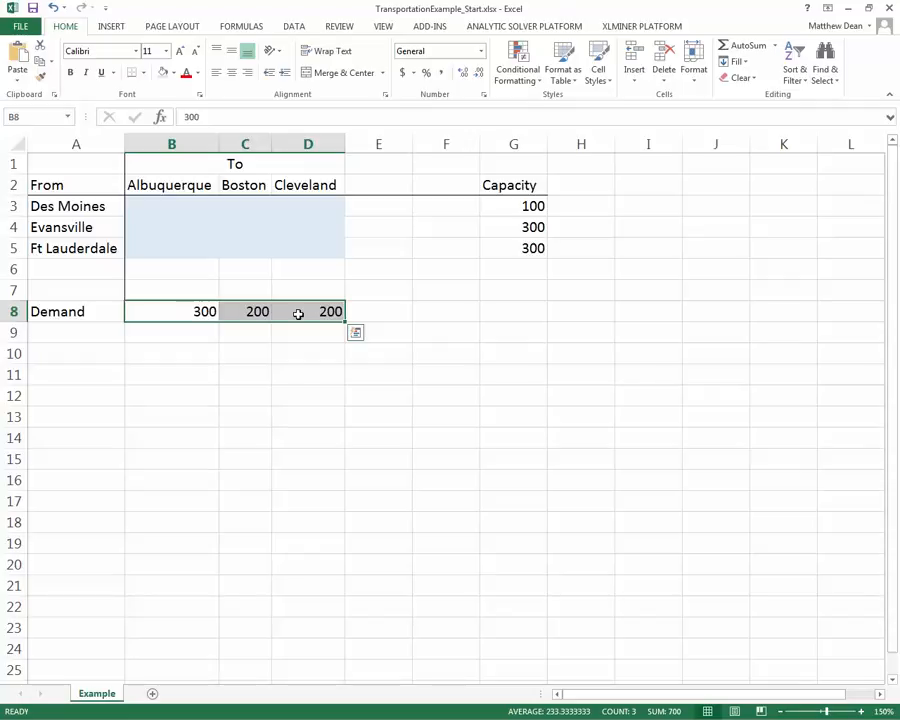
click(456, 210)
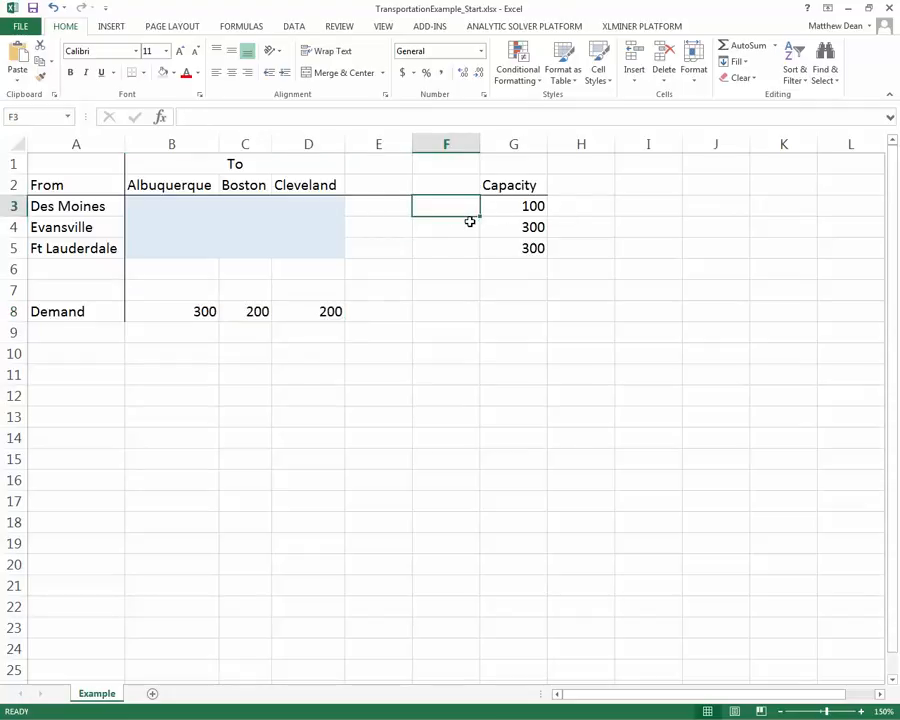
text(<=)
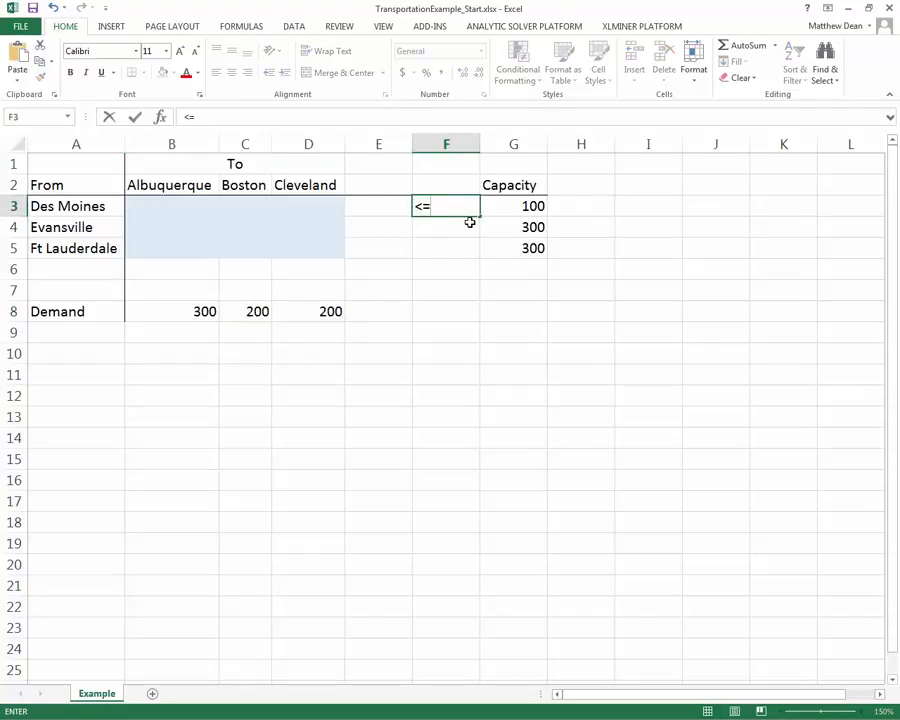
key(Return)
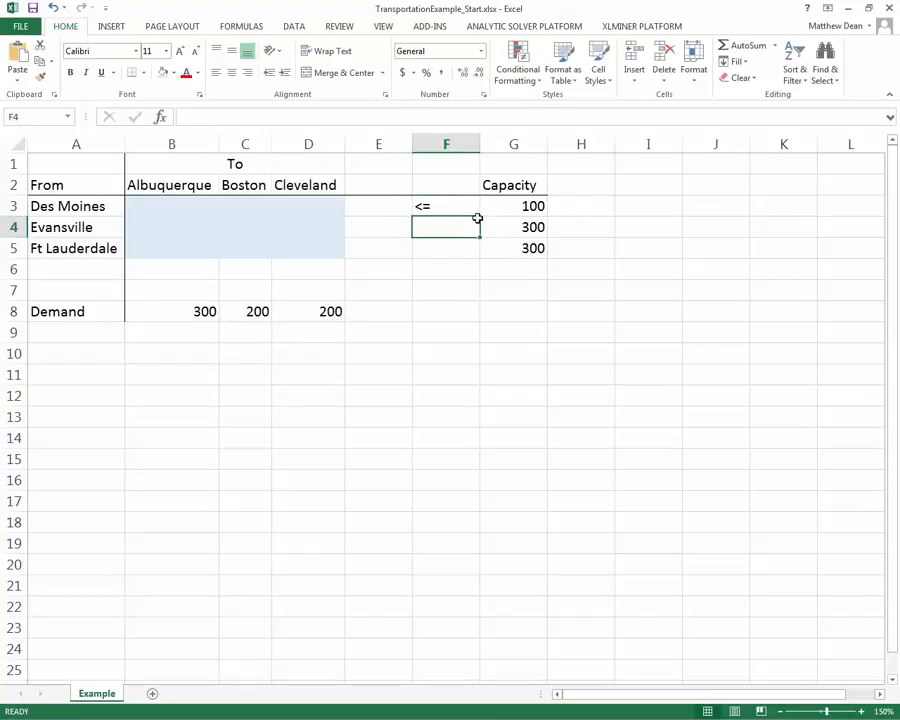
click(476, 212)
drag(480, 216, 476, 251)
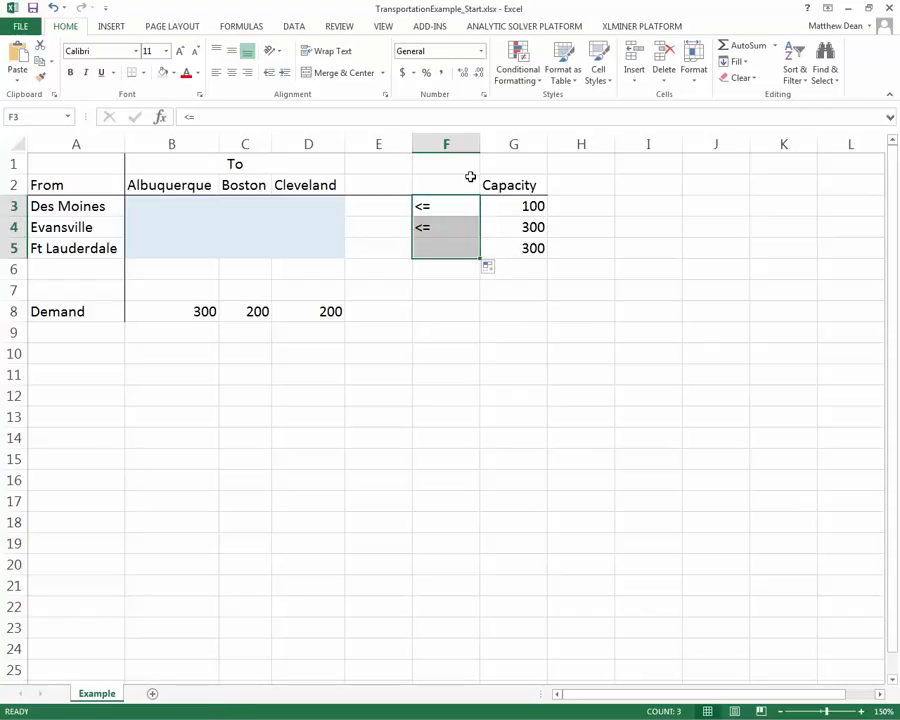
double_click(479, 144)
click(423, 207)
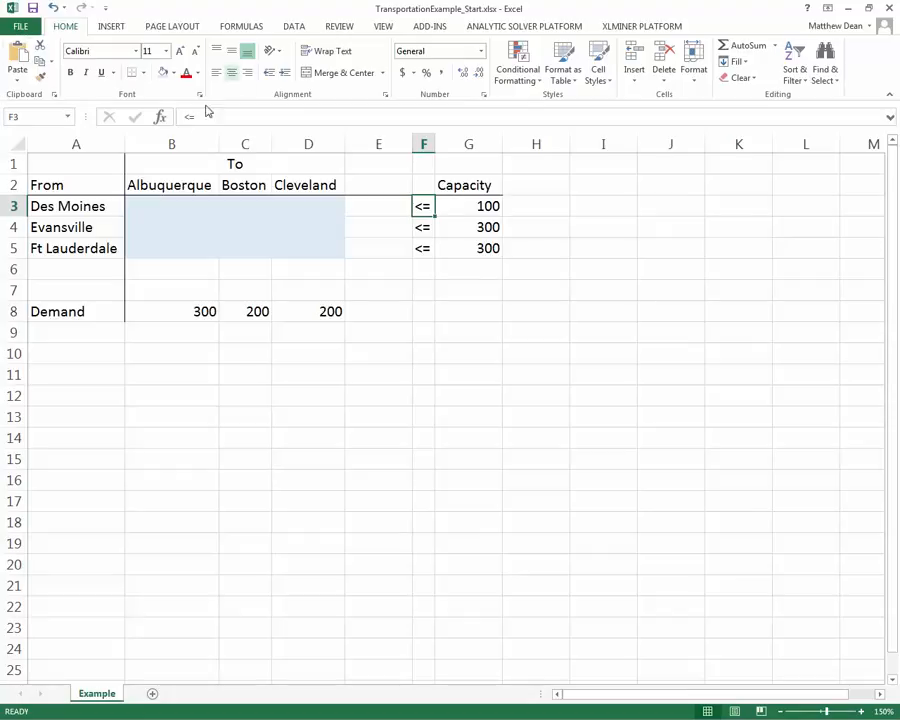
Total the Des Moines shipments in E3 with =SUM(B3:D3) and copy the formula down to E5.
click(155, 205)
drag(247, 203, 284, 203)
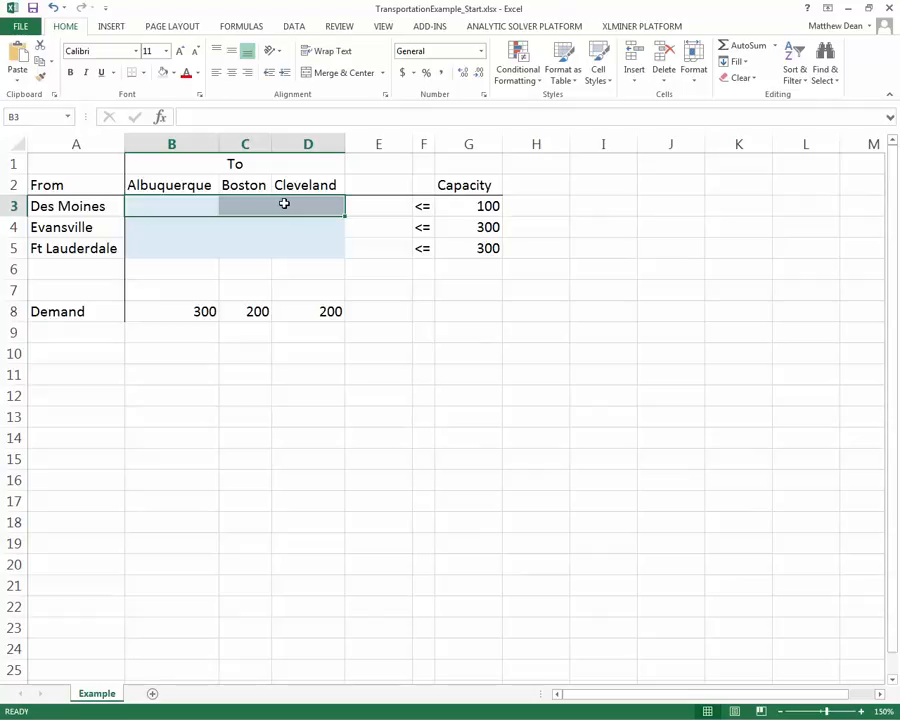
click(374, 205)
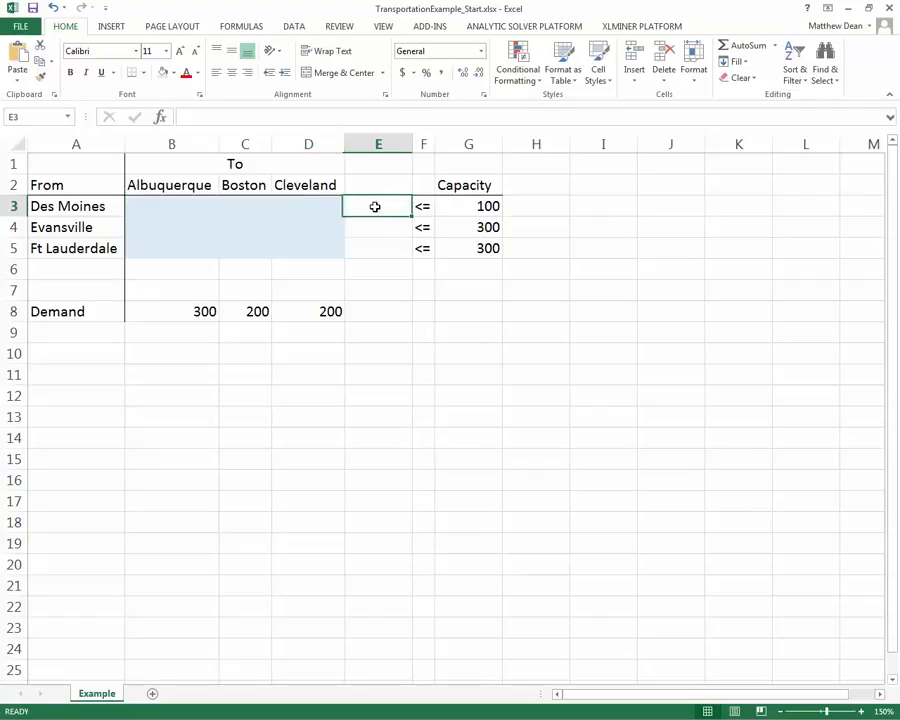
text(=s)
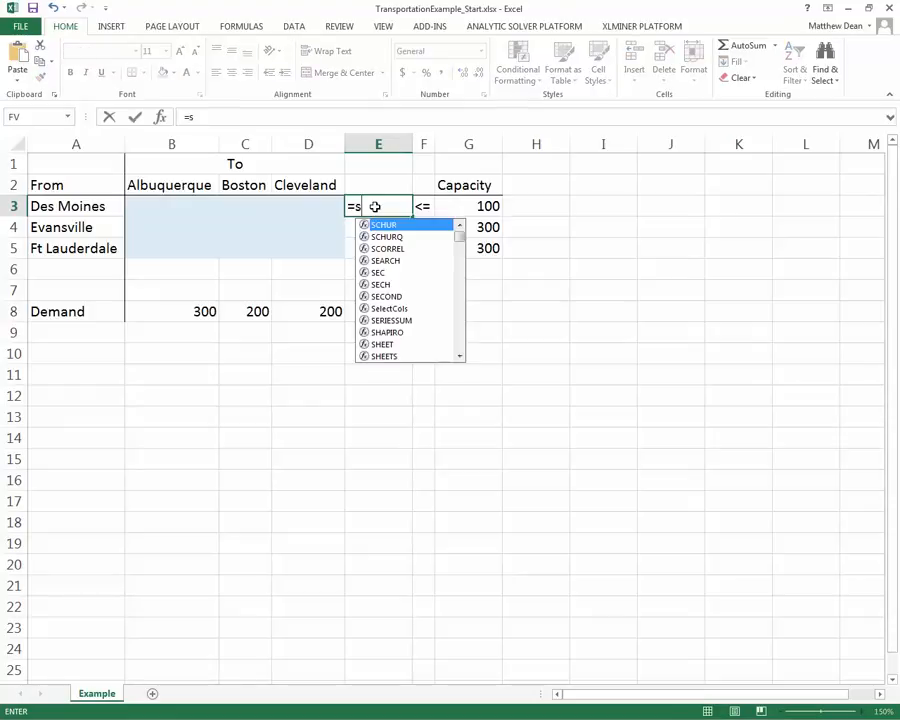
text(um()
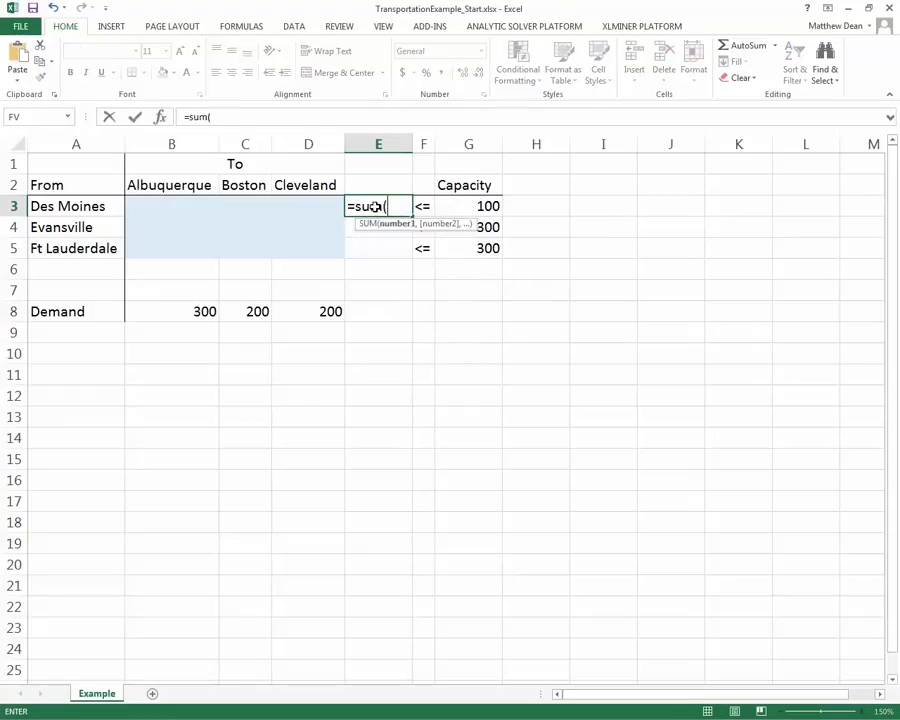
click(170, 203)
drag(170, 203, 282, 202)
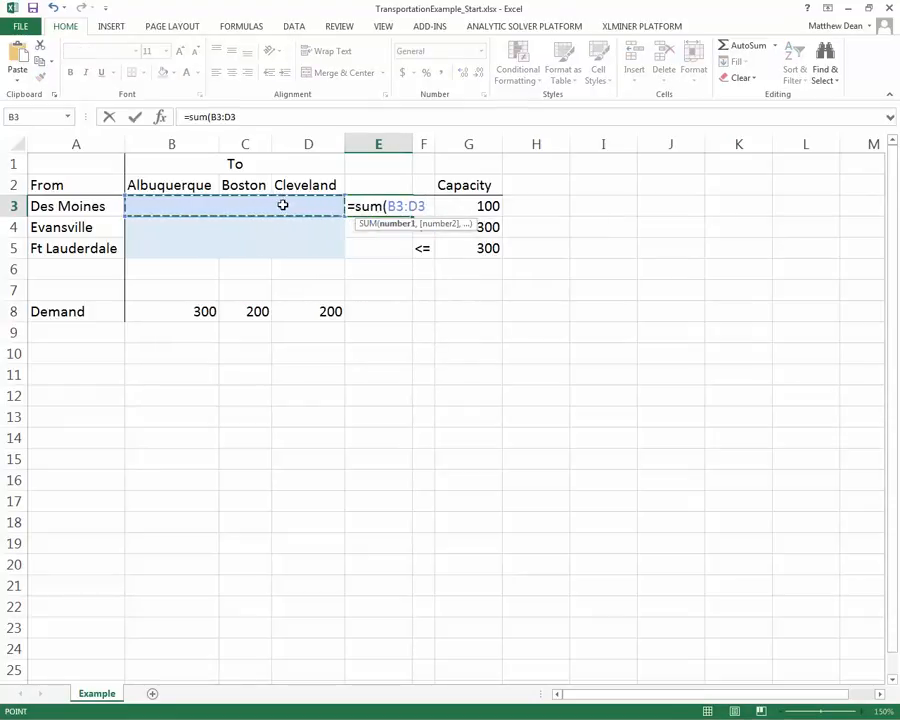
text())
key(Return)
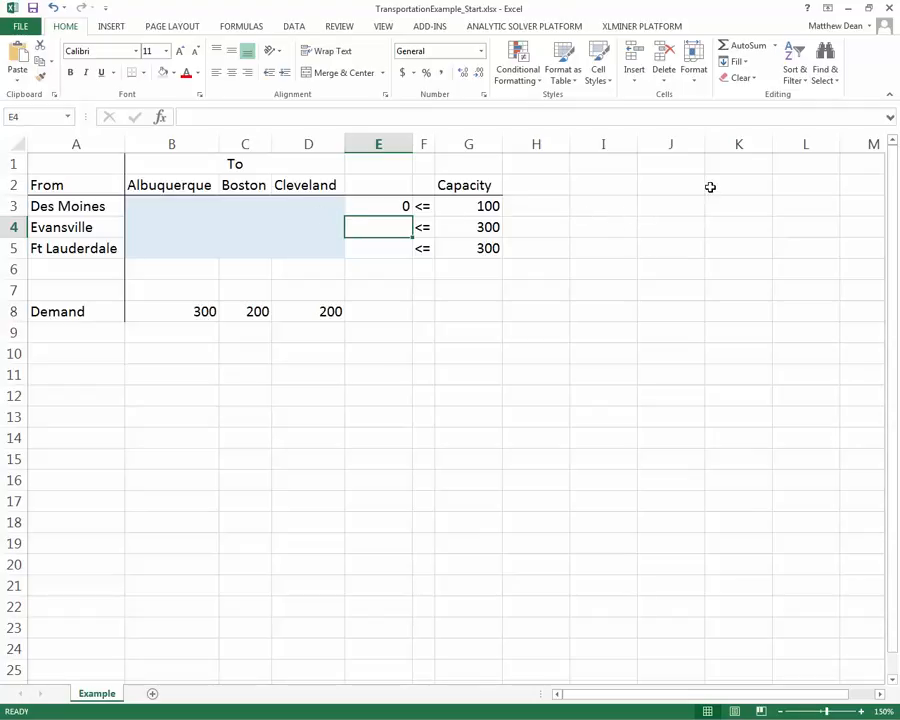
click(404, 207)
drag(411, 215, 424, 255)
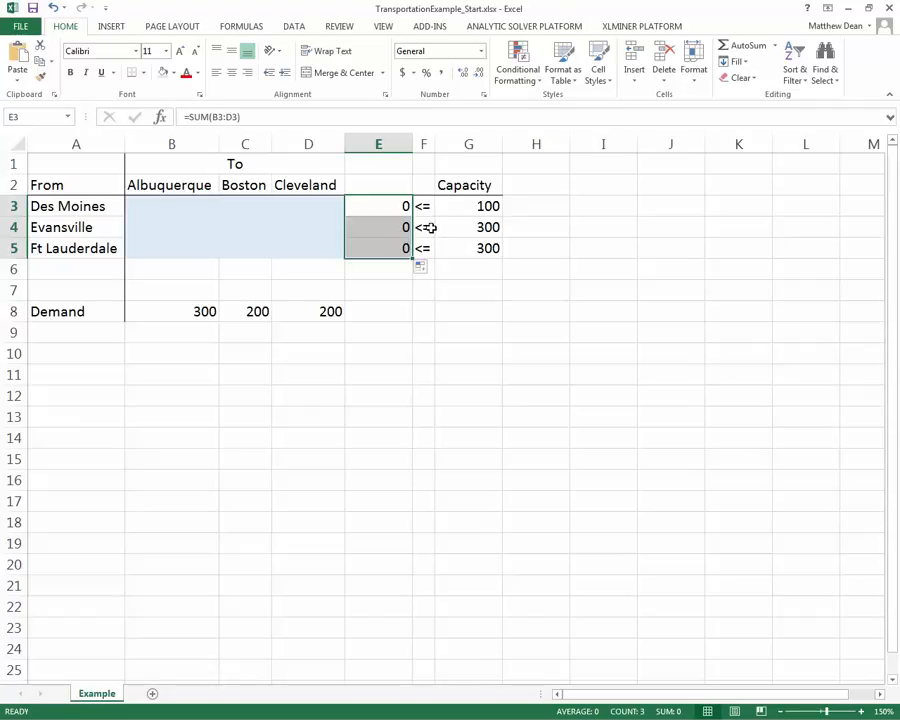
Center-align the contents of columns B through I.
drag(482, 205, 478, 253)
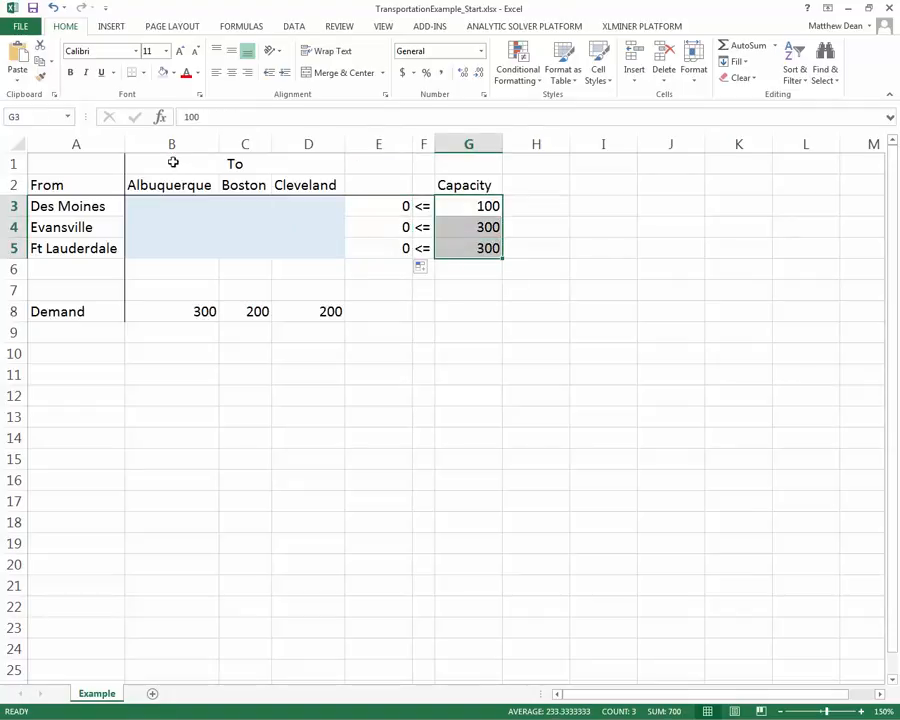
drag(171, 151, 590, 168)
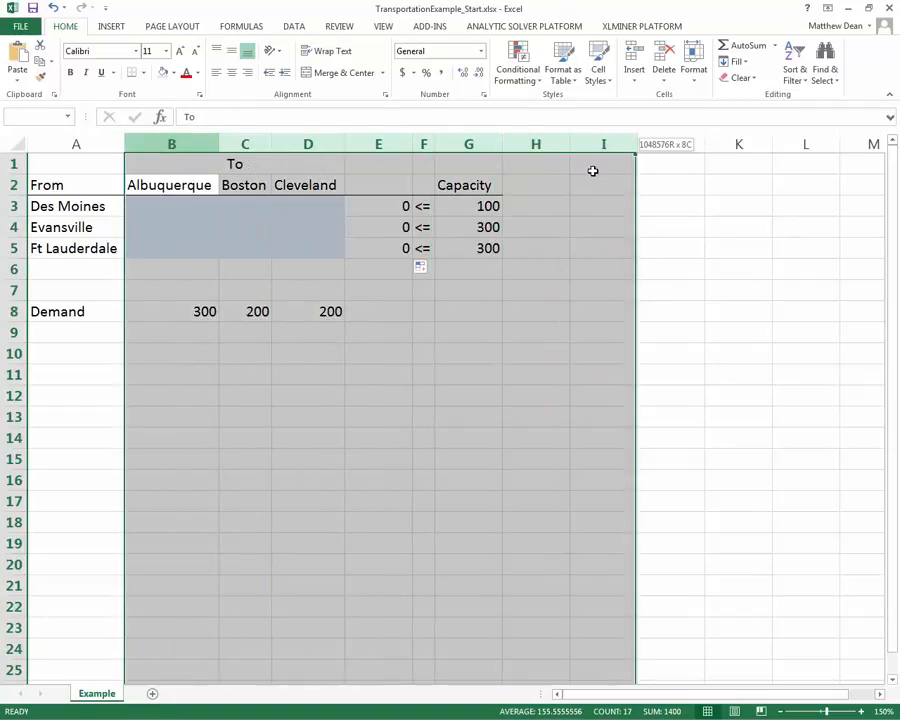
click(231, 72)
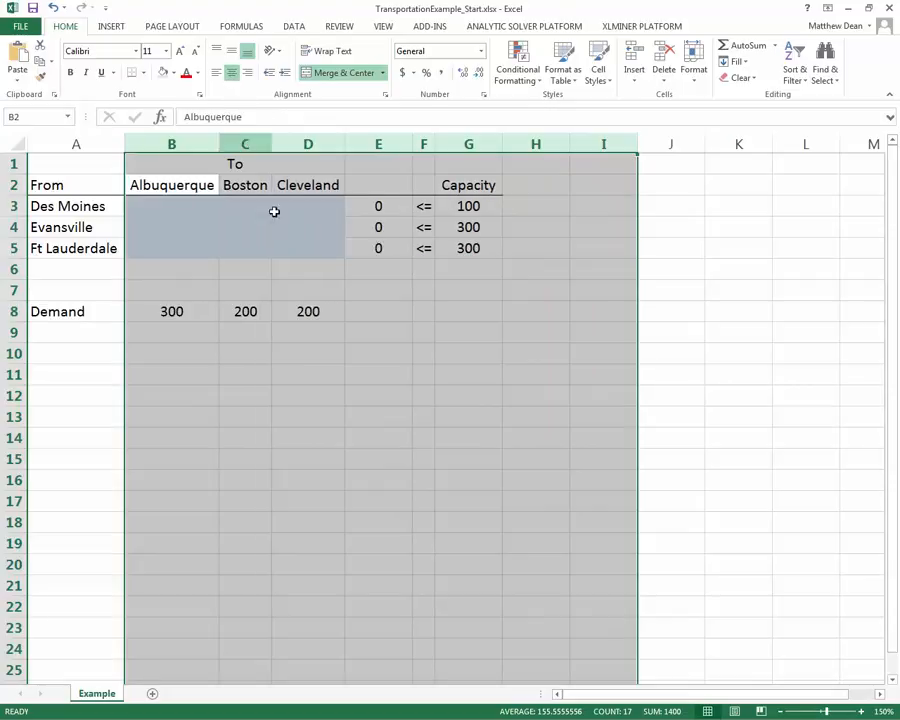
click(372, 253)
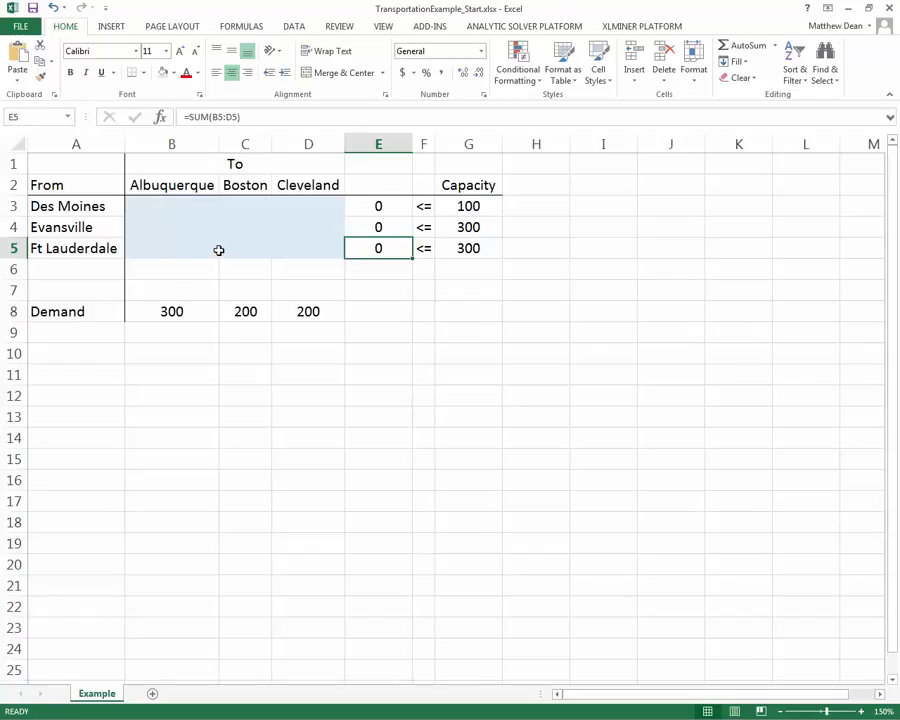
Total the Albuquerque shipments in B6 with =SUM(B3:B5) and copy the formula across to D6.
click(176, 276)
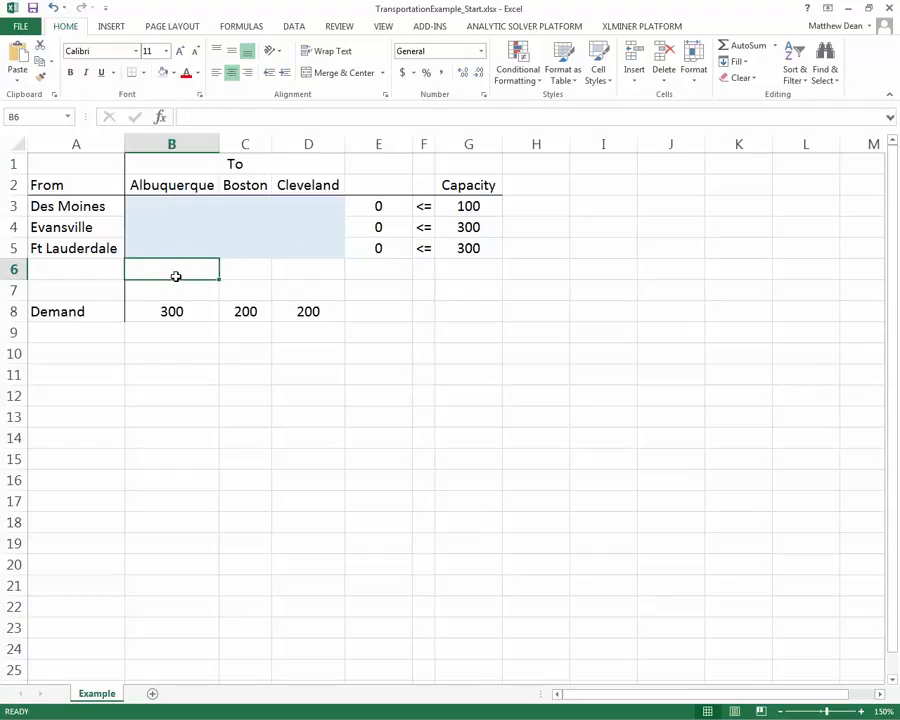
text(=sum()
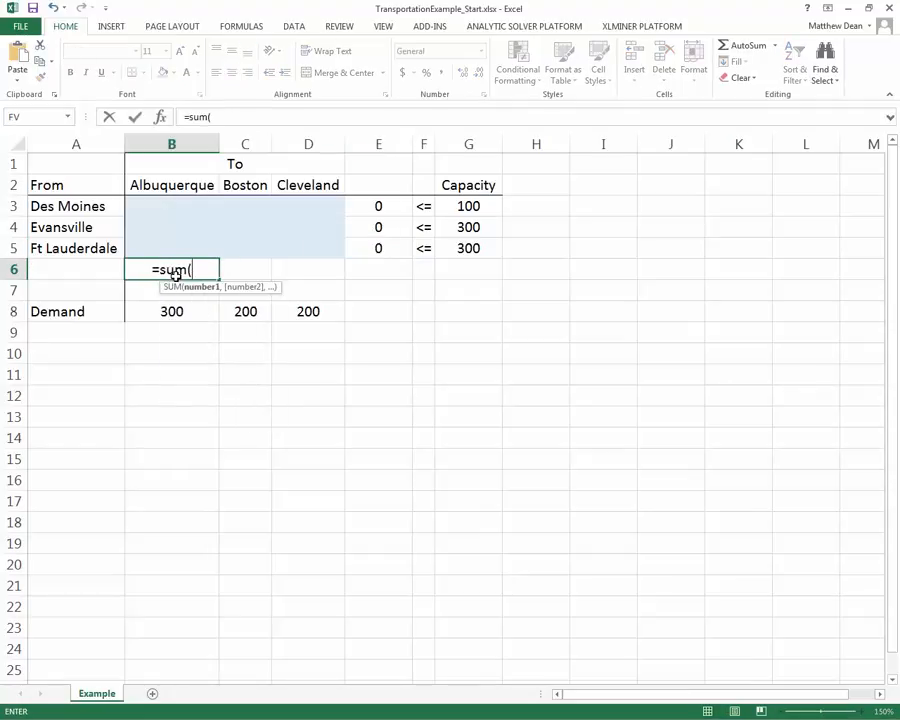
drag(190, 212, 190, 249)
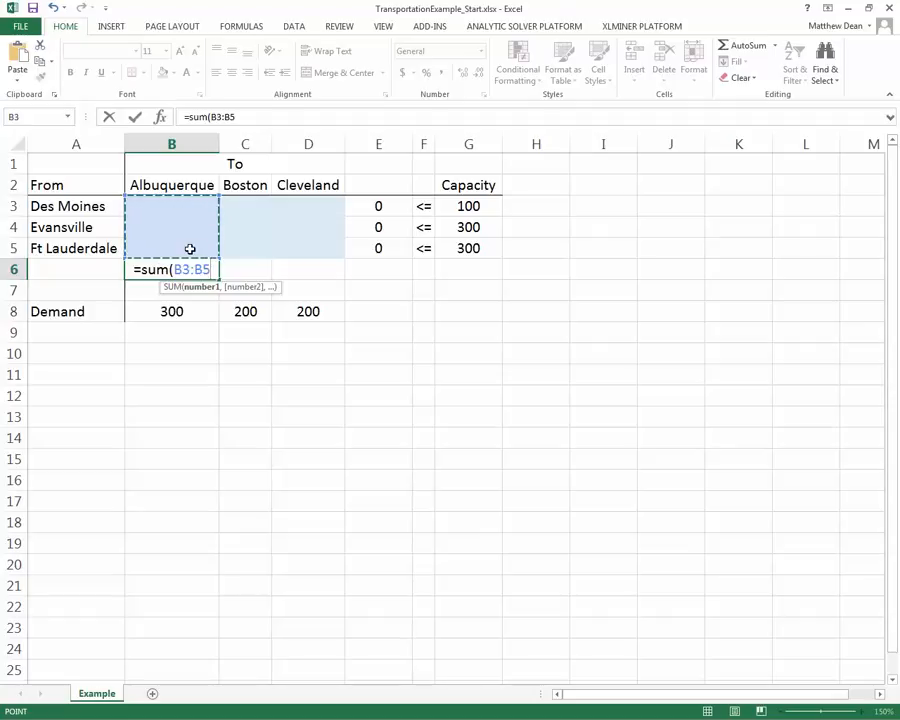
text())
key(Tab)
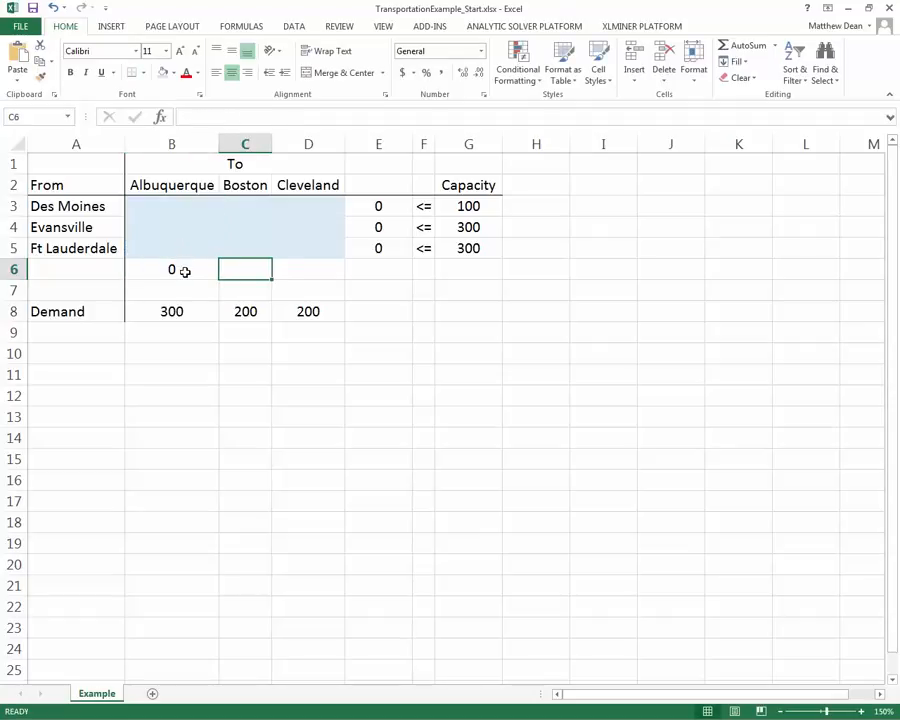
click(185, 271)
drag(220, 277, 322, 280)
Enter >= in cells B7, C7 and D7, above the demand values.
click(202, 292)
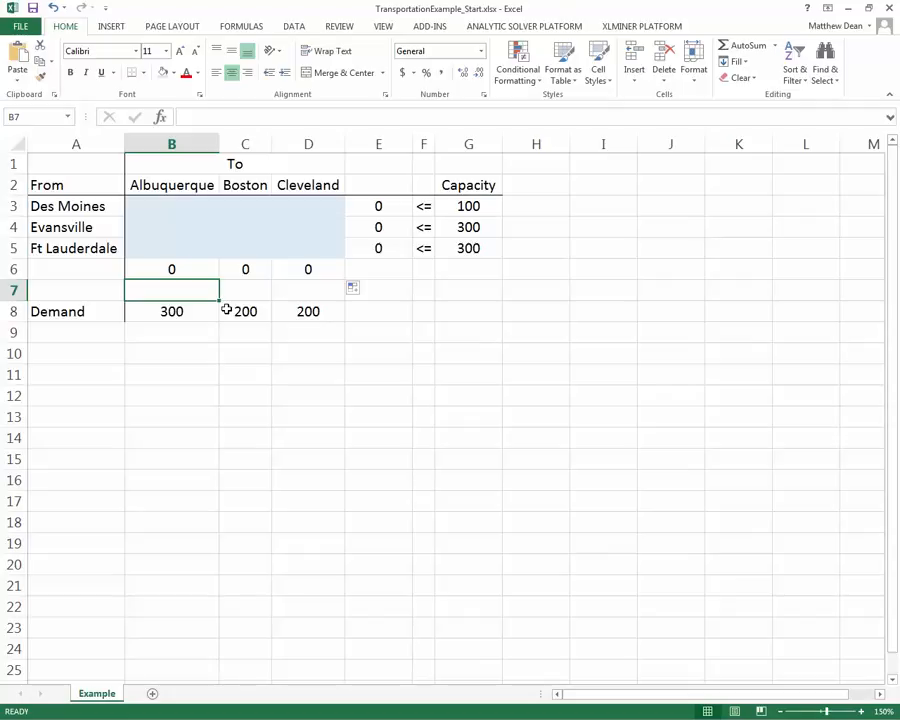
text(>=)
key(Tab)
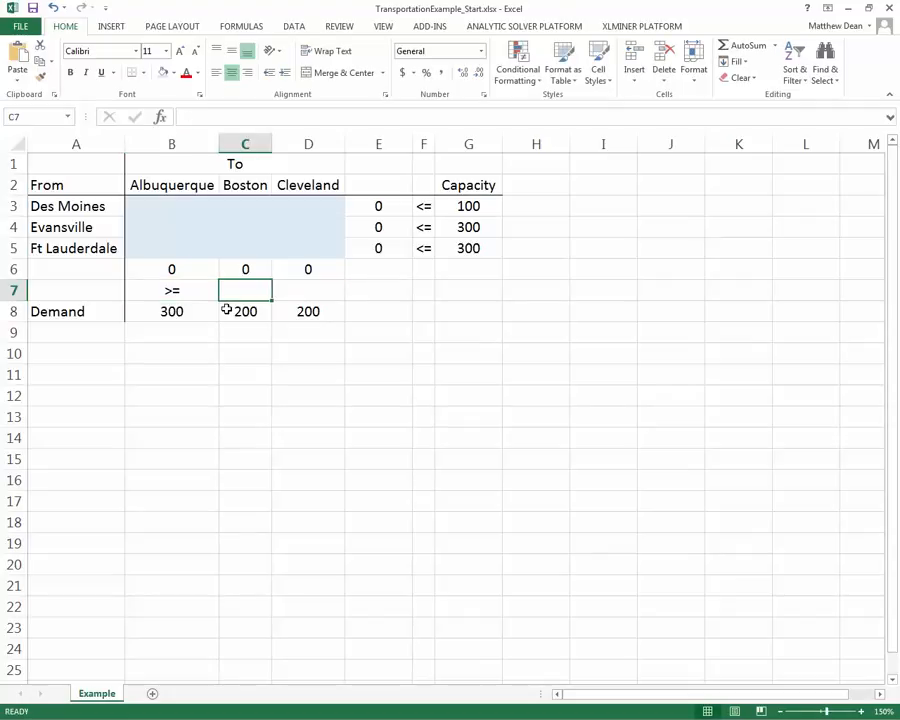
text(>=)
key(Tab)
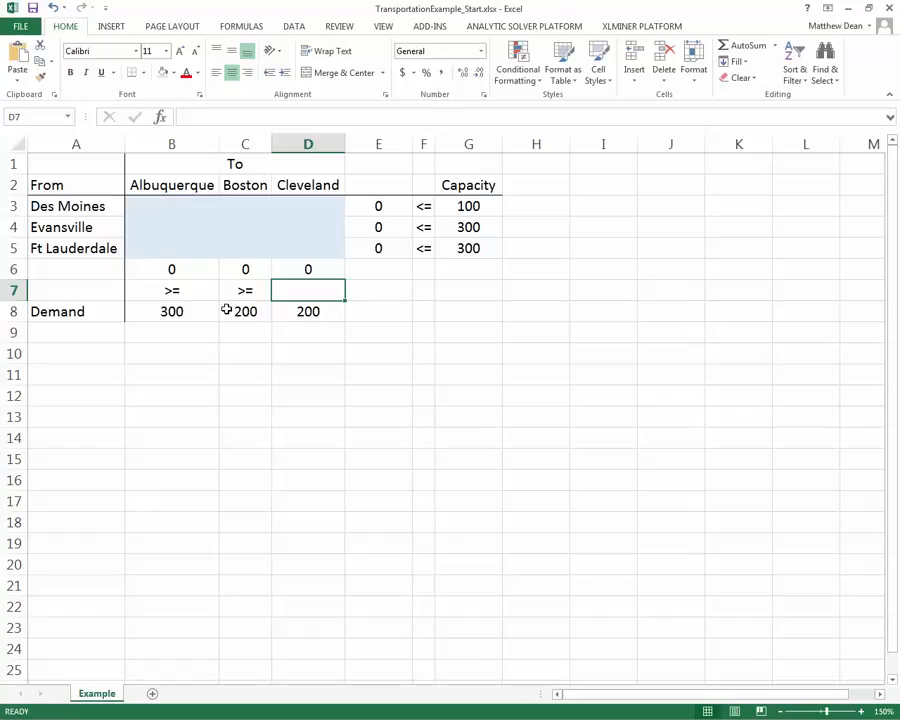
text(>=)
key(Tab)
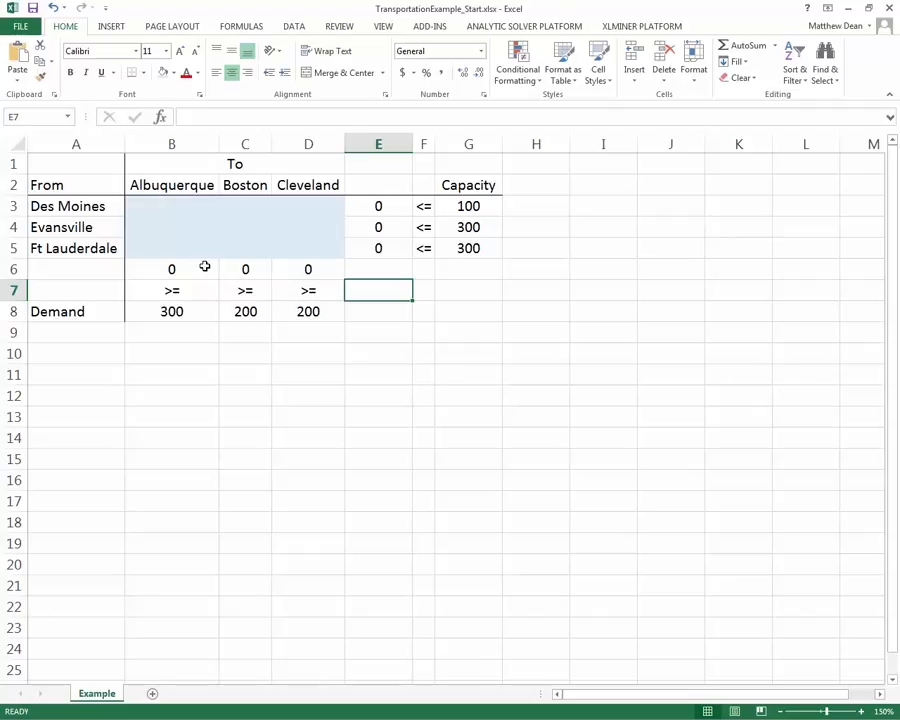
Copy the From/To table in A1:D5 and paste it starting at A11.
mouse_move(74, 170)
mouse_down()
mouse_move(266, 216)
mouse_move(286, 261)
mouse_move(287, 248)
mouse_up()
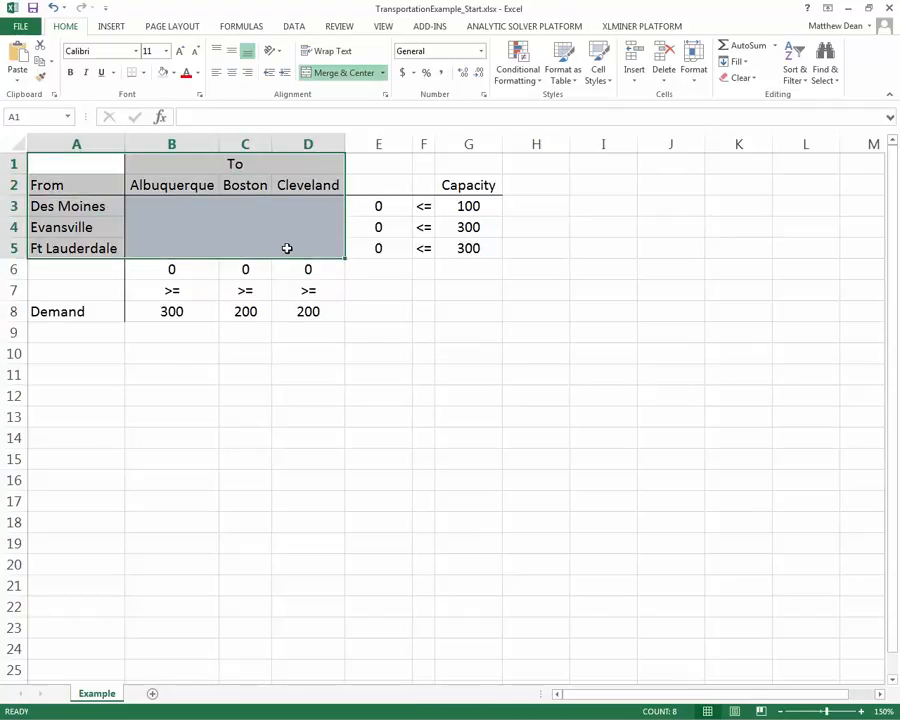
key(ctrl+c)
click(81, 378)
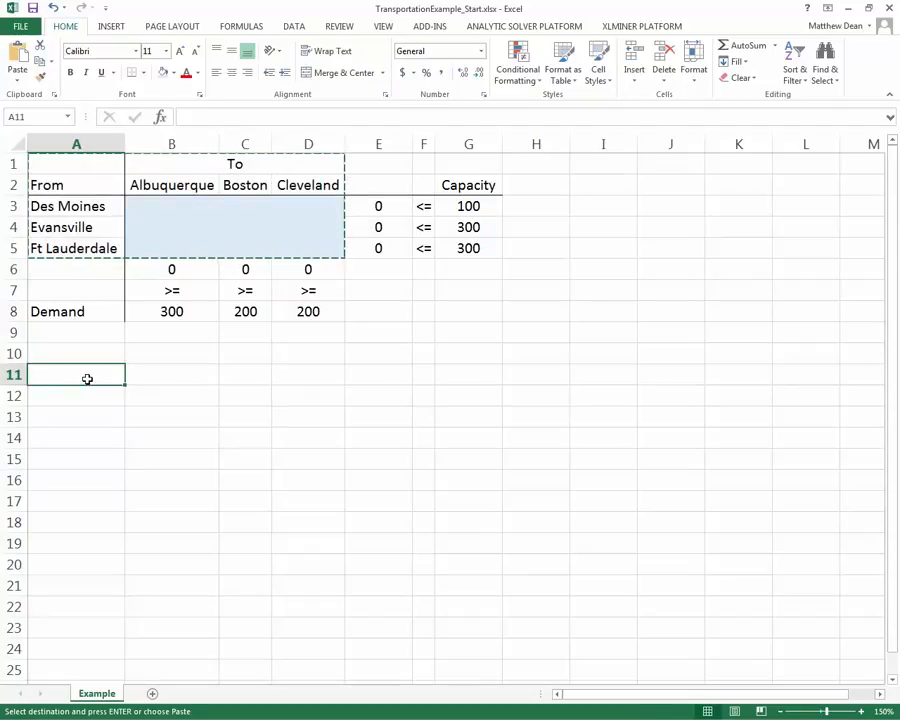
key(ctrl+v)
Remove the fill color from B13:D15 in the copied table.
drag(142, 420, 300, 460)
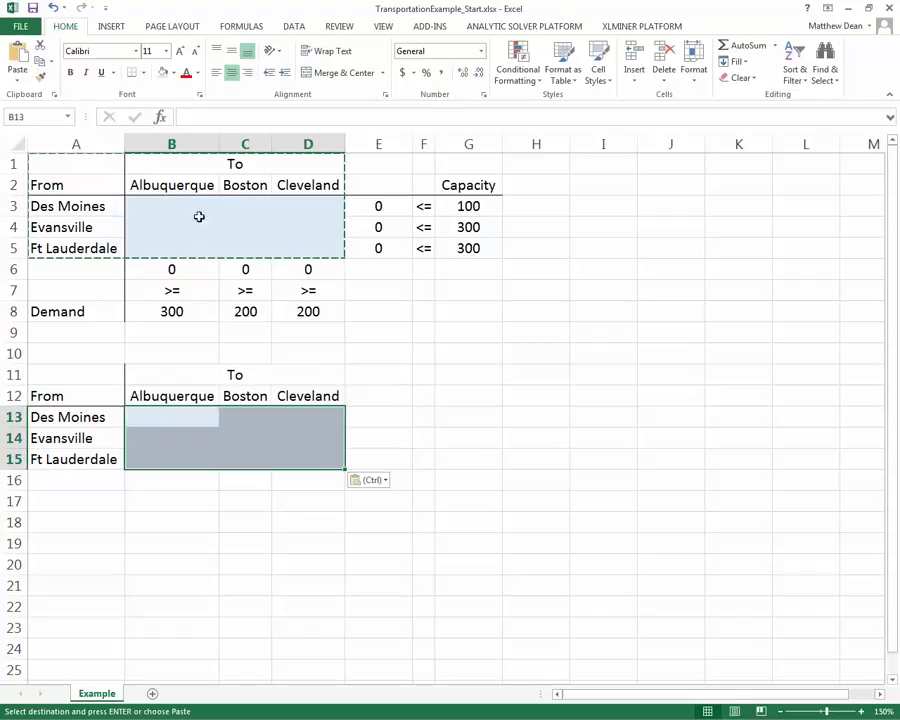
click(173, 78)
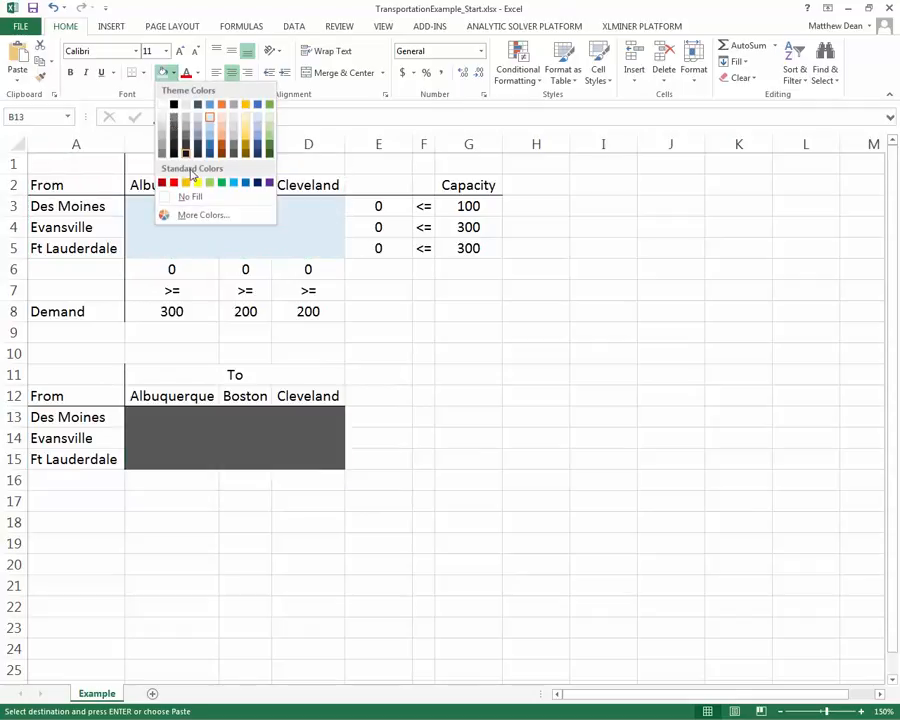
click(205, 419)
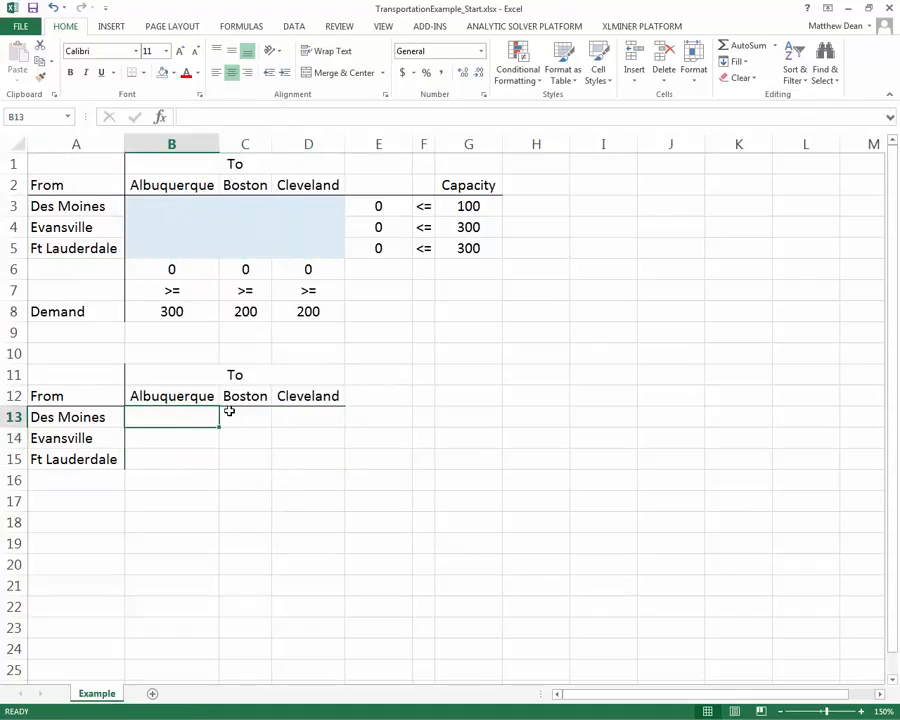
Place the worksheet beside the costs slide and enter the Des Moines costs 5, 4 and 3 in B13:D13.
key(super+Right)
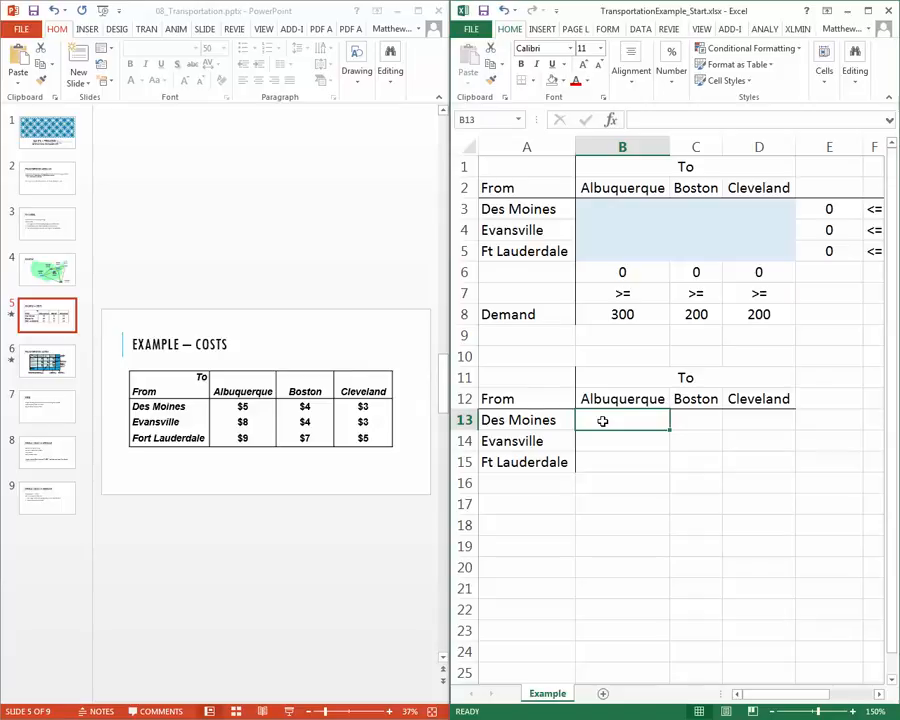
text(5)
key(Tab)
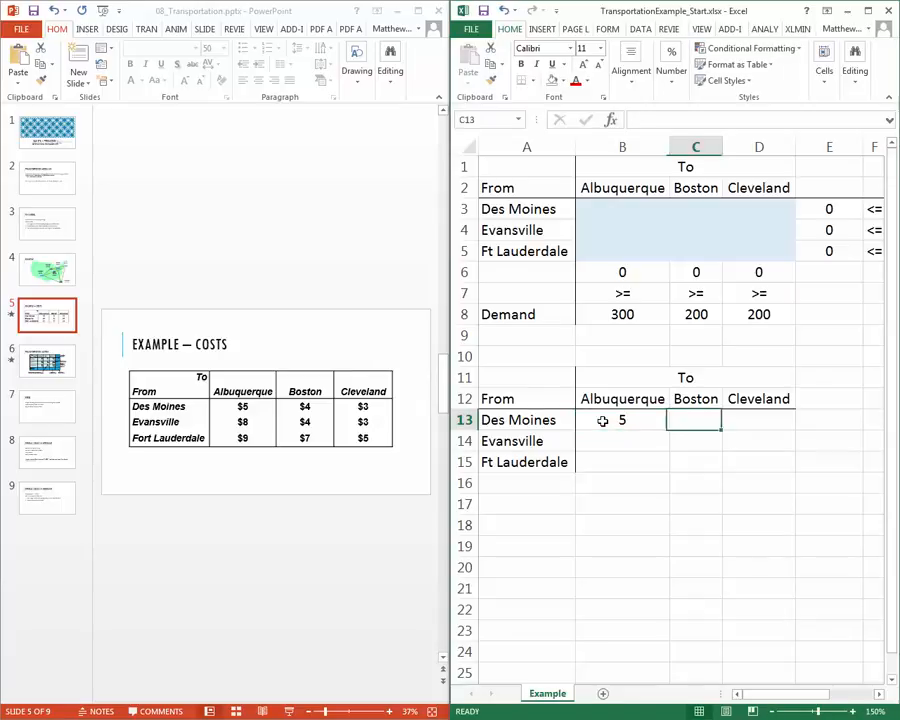
text(4)
key(Tab)
text(6)
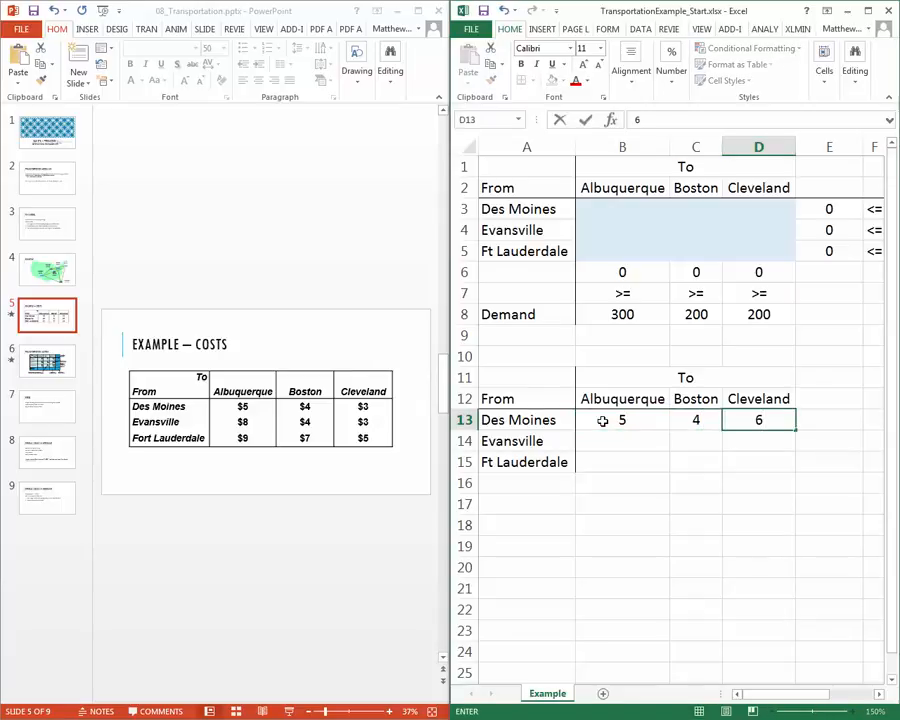
text(3)
key(Return)
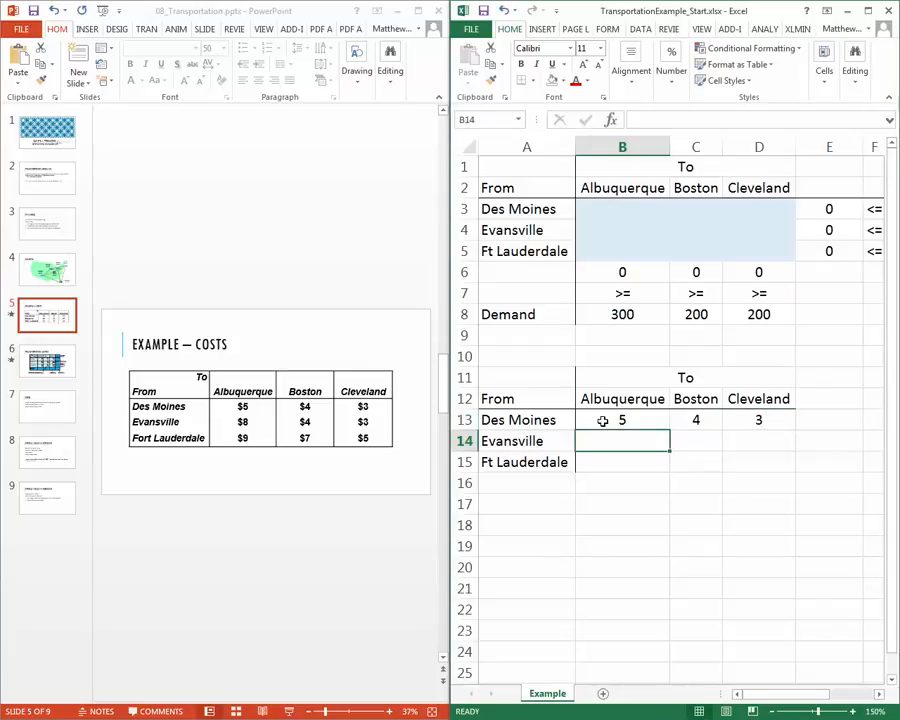
Enter the Evansville shipping costs 8, 4 and 3 in B14:D14.
text(8)
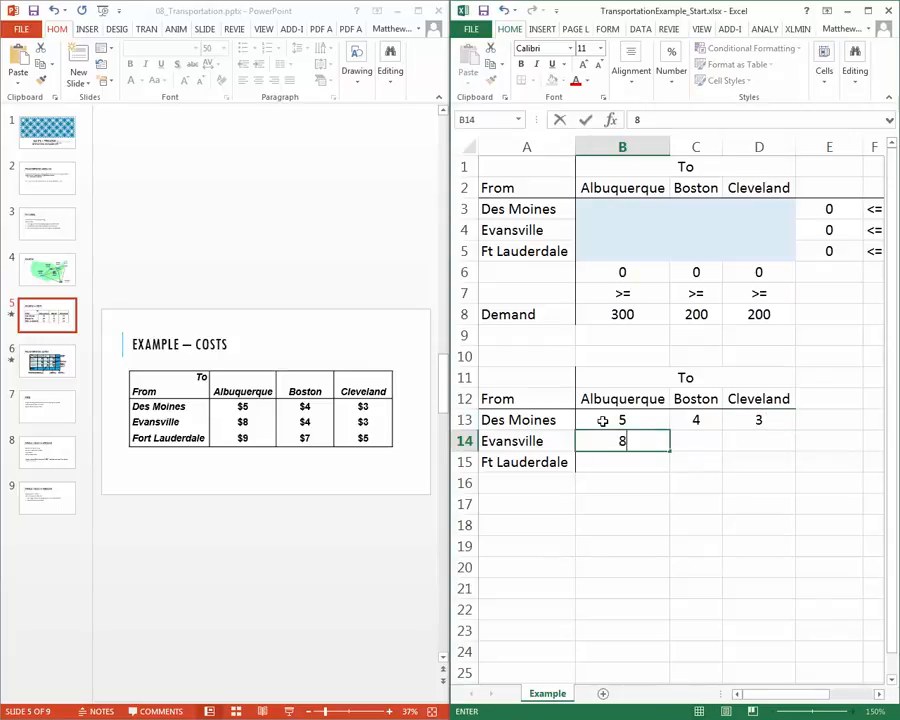
key(Tab)
text(4)
key(Tab)
text(3)
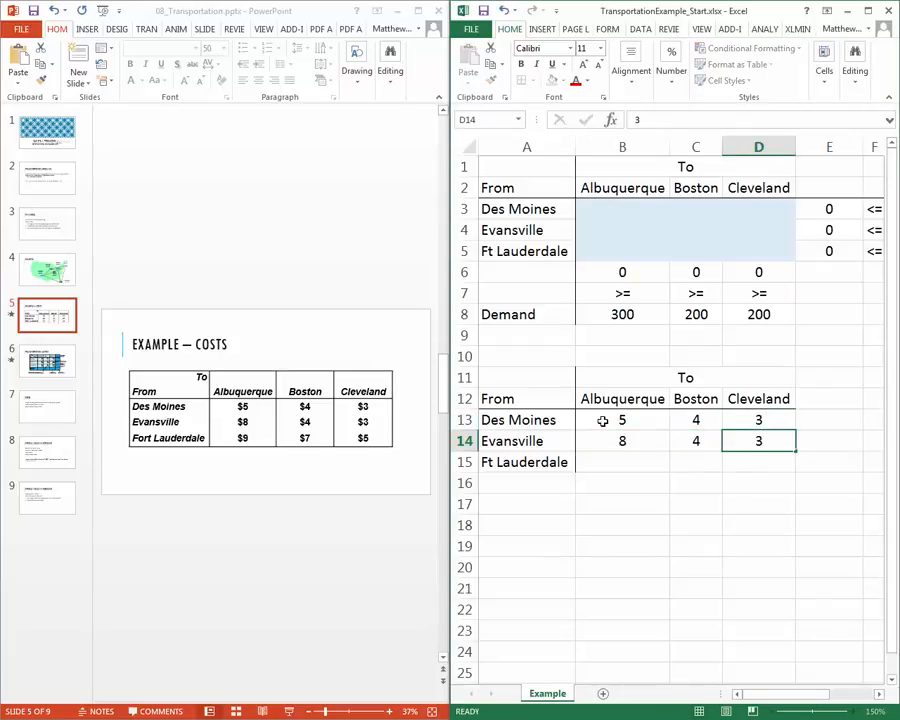
key(Return)
Enter the Ft Lauderdale costs 9, 7 and 5 in B15:D15 and maximize the worksheet window.
text(9)
key(Tab)
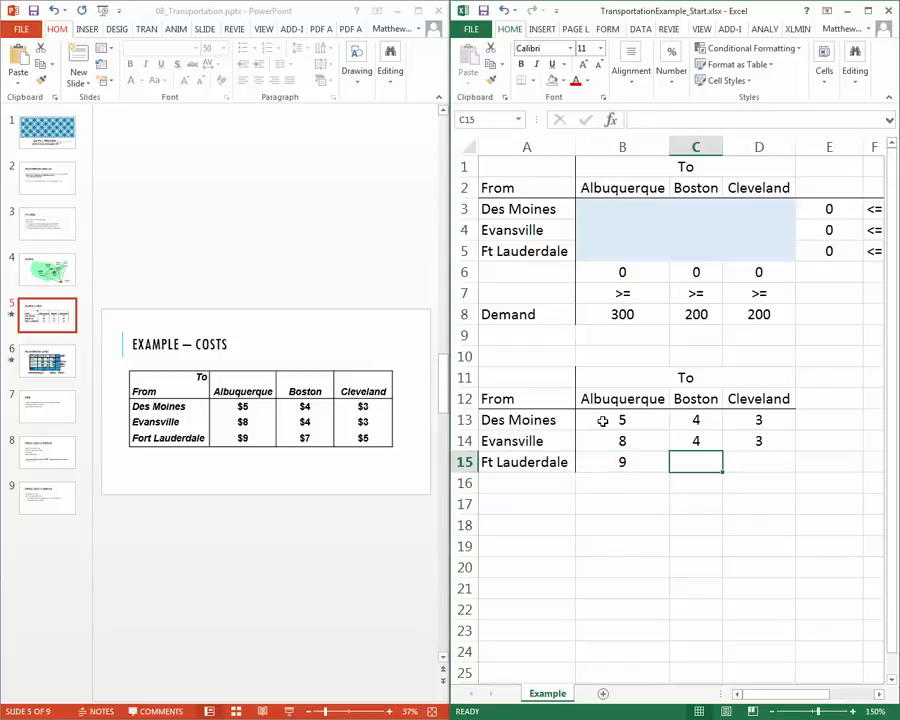
text(7)
key(Tab)
text(5)
key(Return)
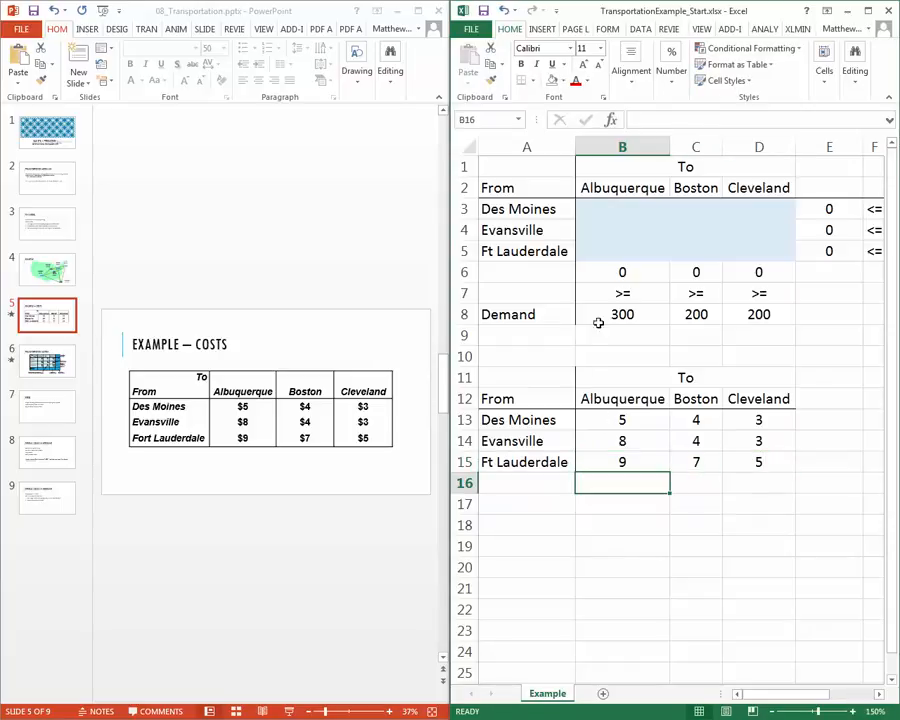
double_click(610, 12)
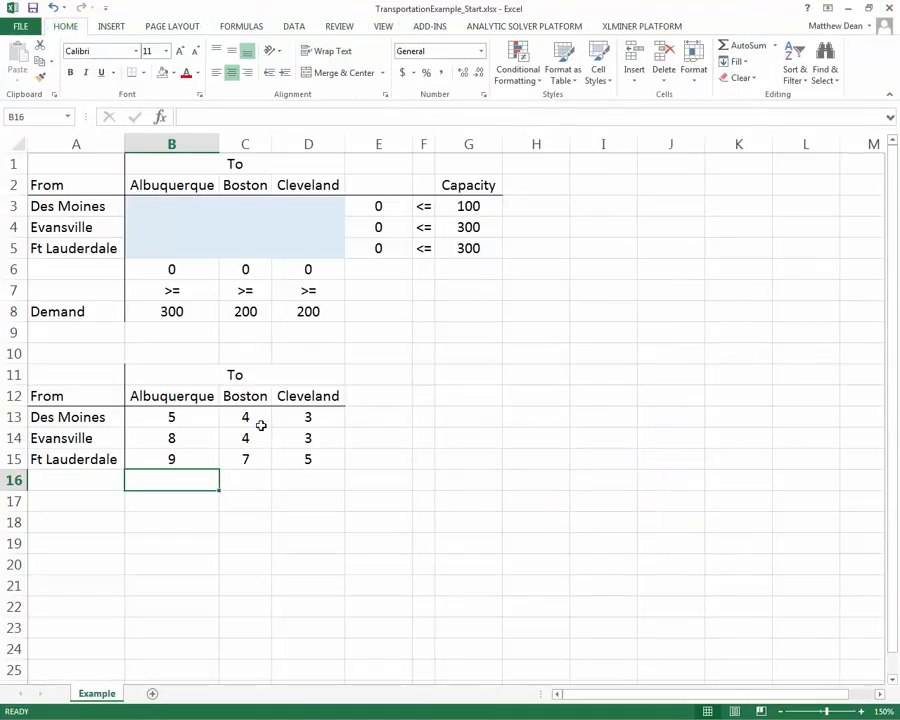
Format the costs in B13:D15 as dollar accounting values without decimals.
drag(177, 418, 297, 458)
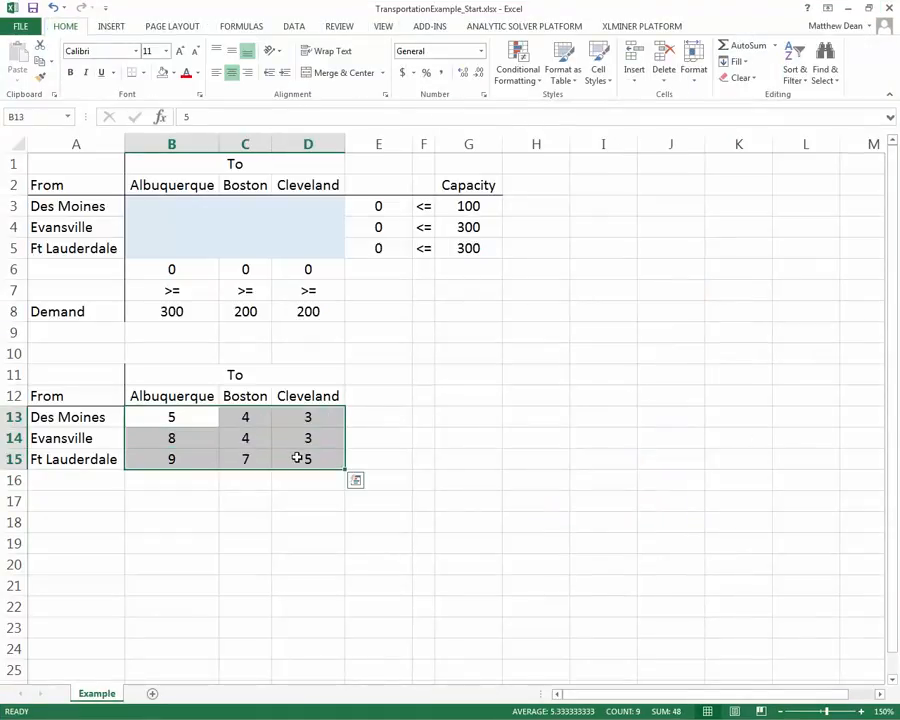
click(404, 74)
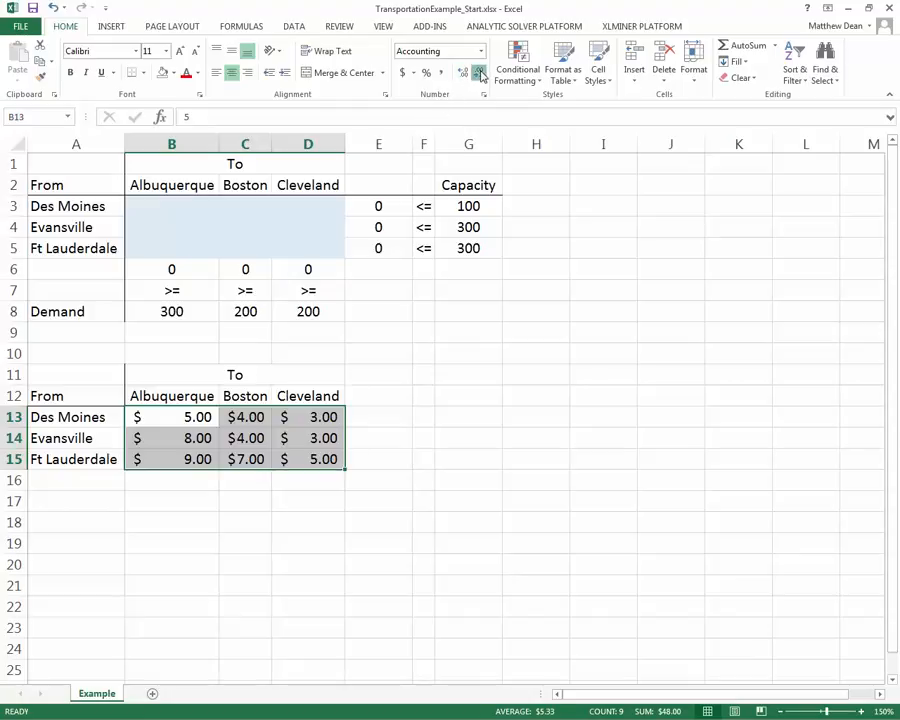
click(480, 75)
click(480, 75)
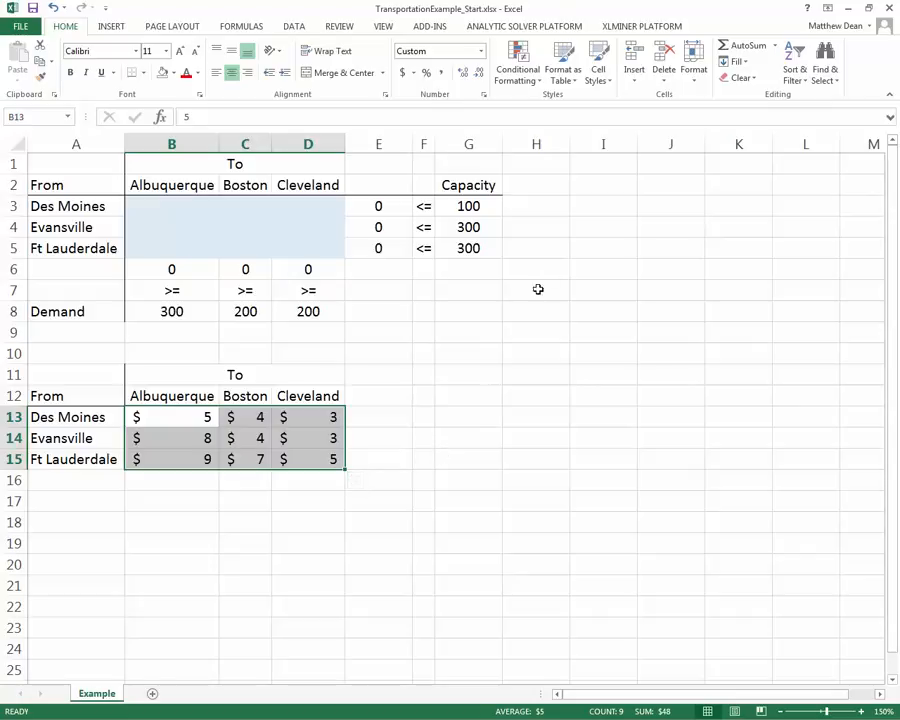
Calculate the total cost in I3 with =SUMPRODUCT(B3:D5,B13:D15) and give it the dollar accounting format.
click(605, 208)
text(=)
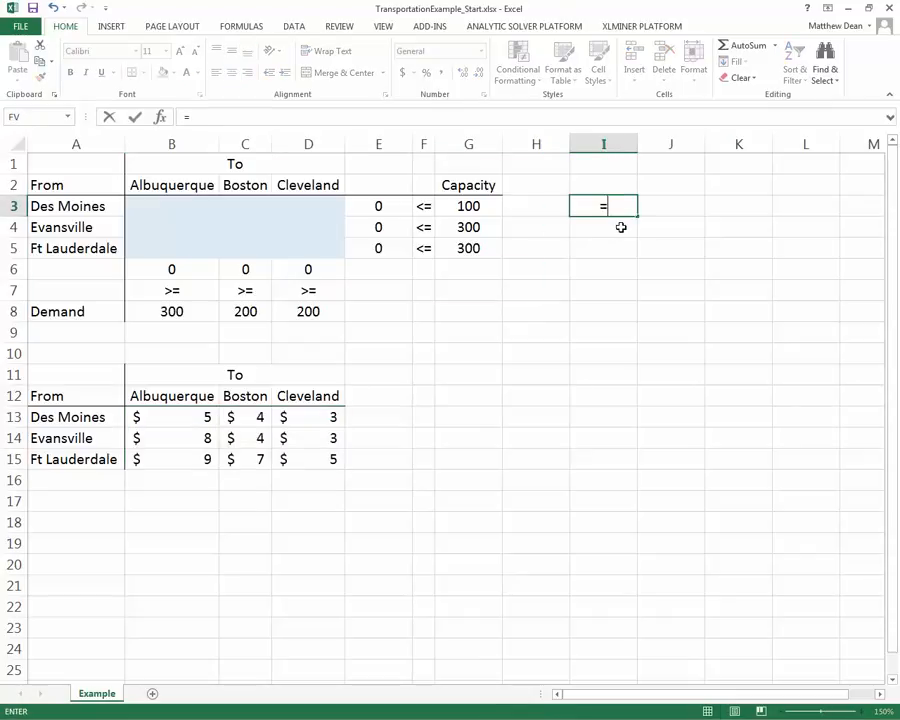
text(sumproduct()
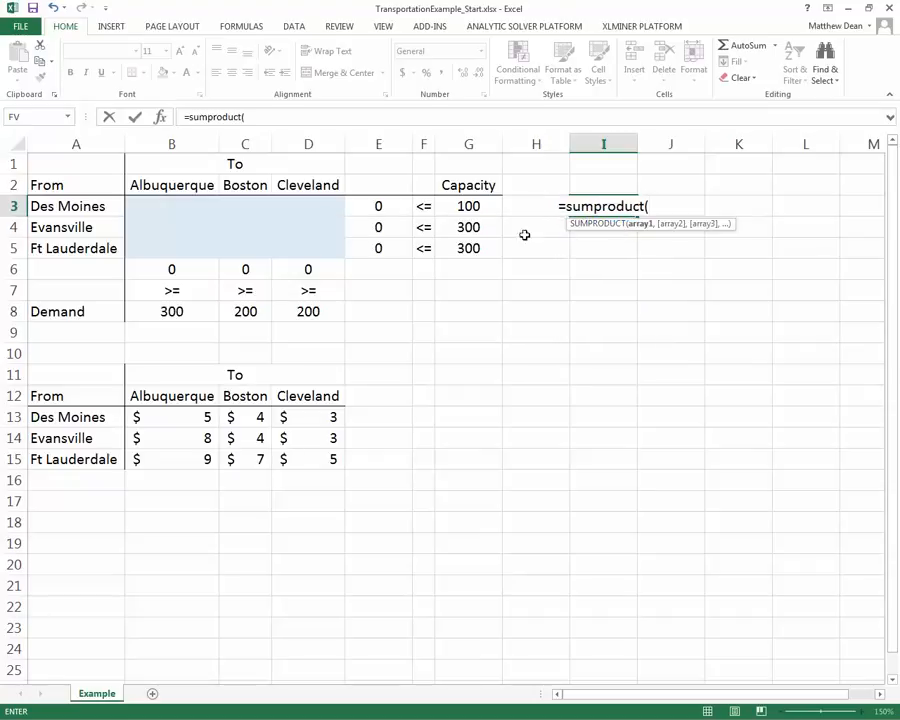
drag(187, 206, 293, 249)
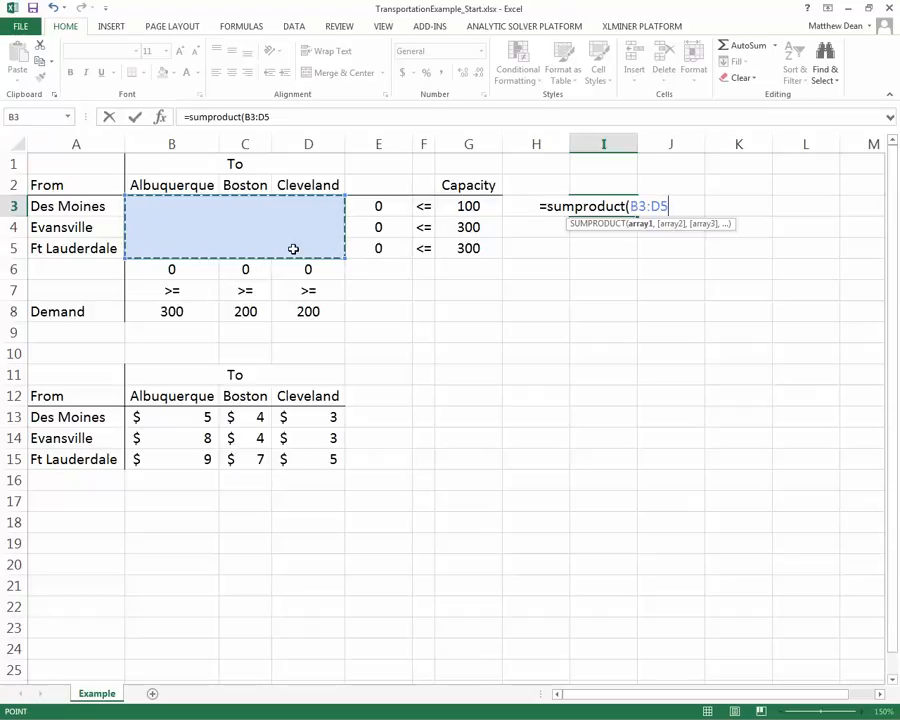
text(,)
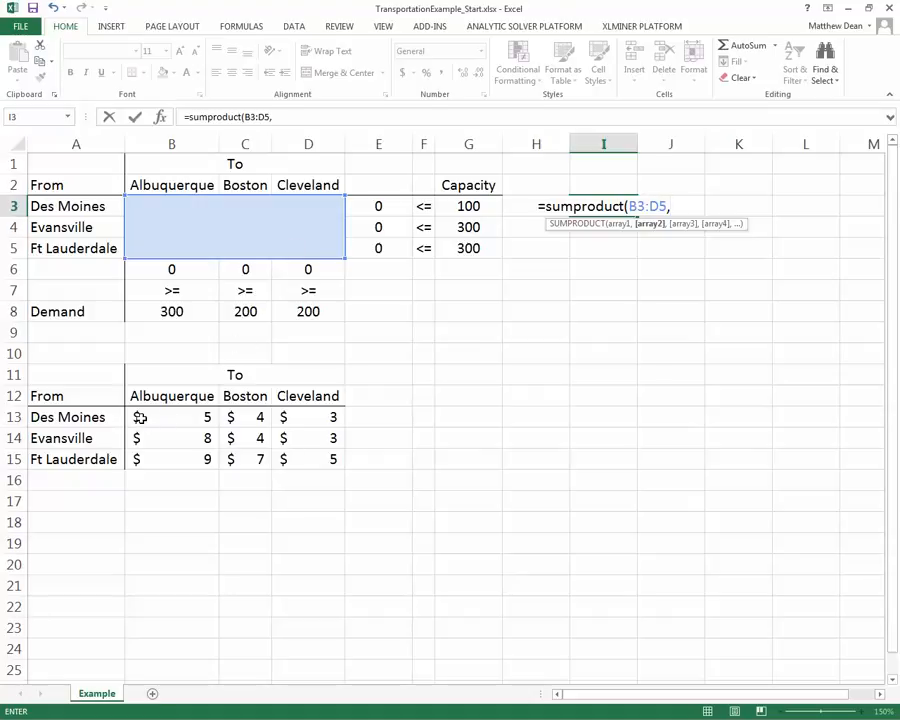
drag(138, 416, 294, 452)
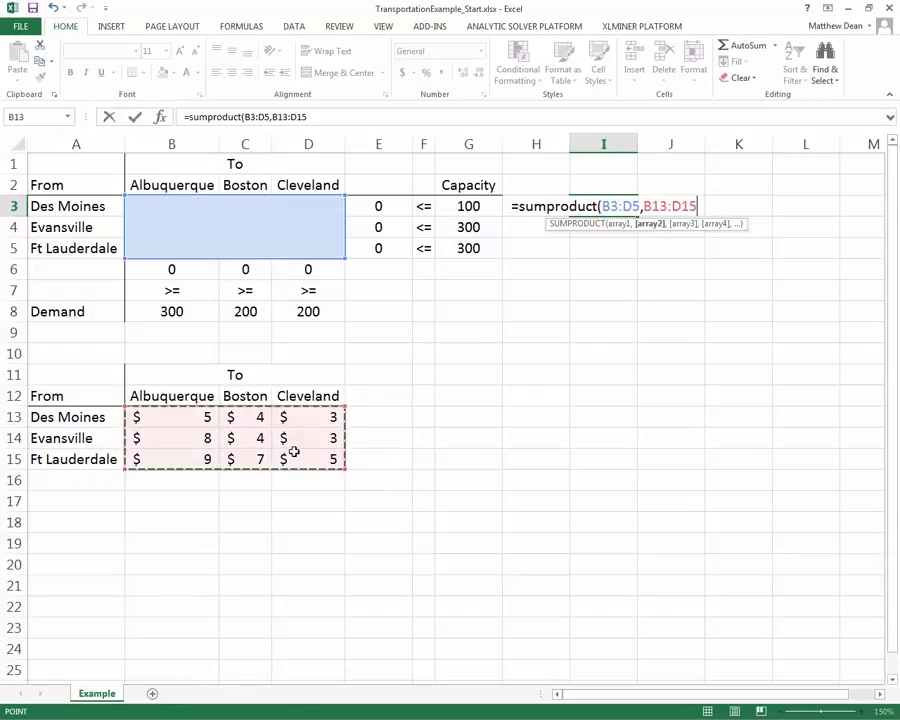
key(Return)
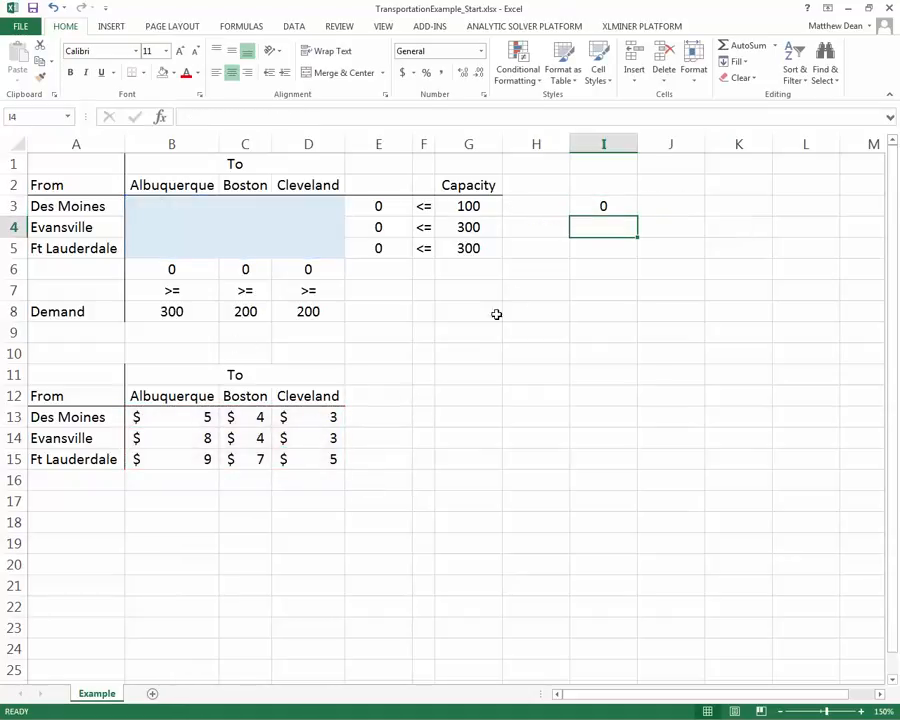
click(606, 206)
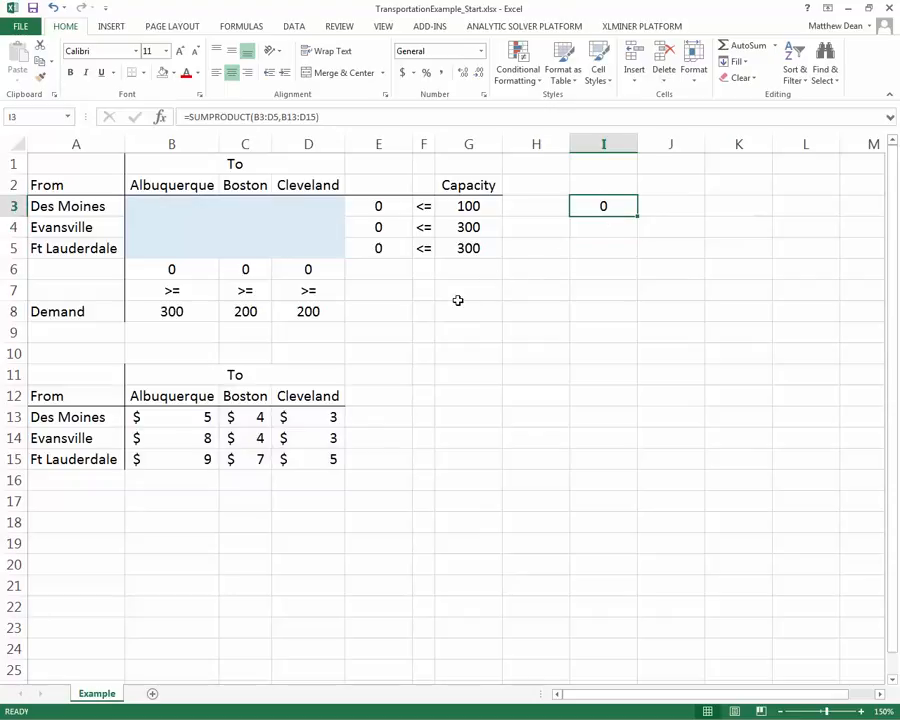
click(402, 72)
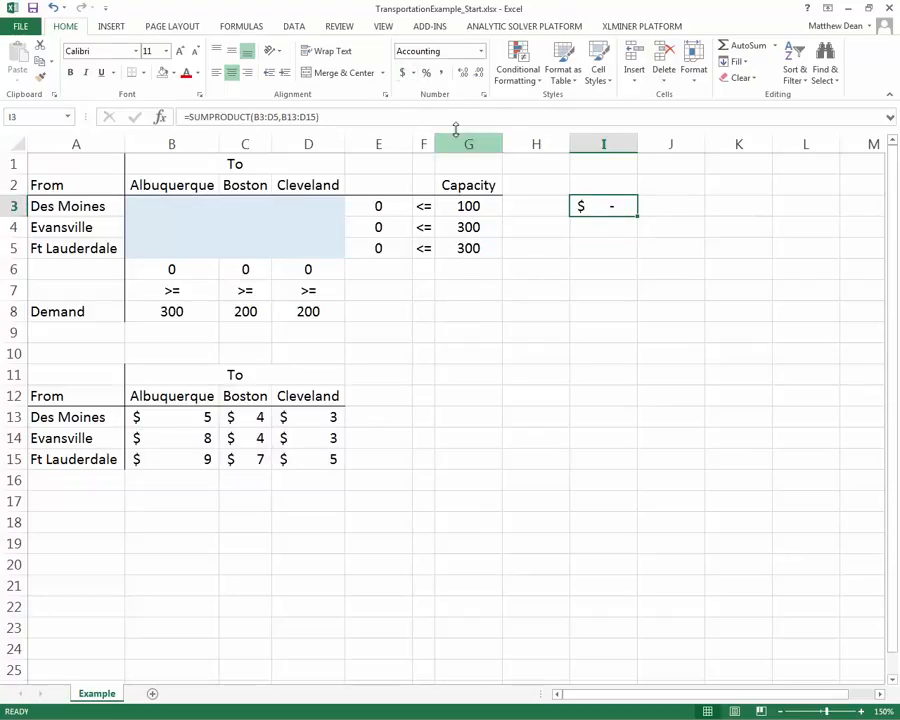
Enter a trial shipment of 1 in B3 to test the total formulas.
click(185, 206)
text(1)
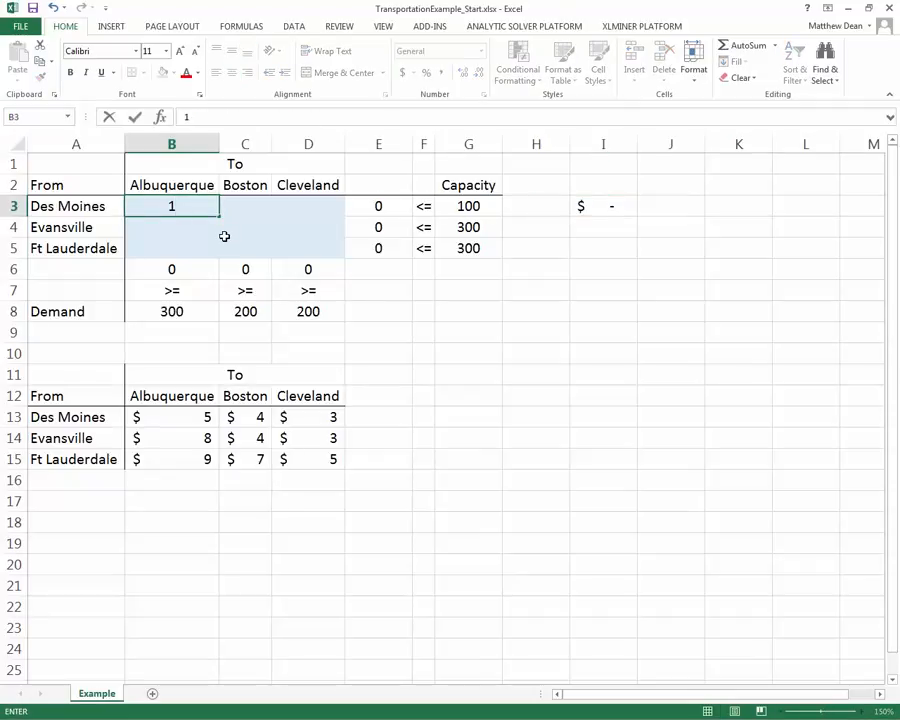
key(Return)
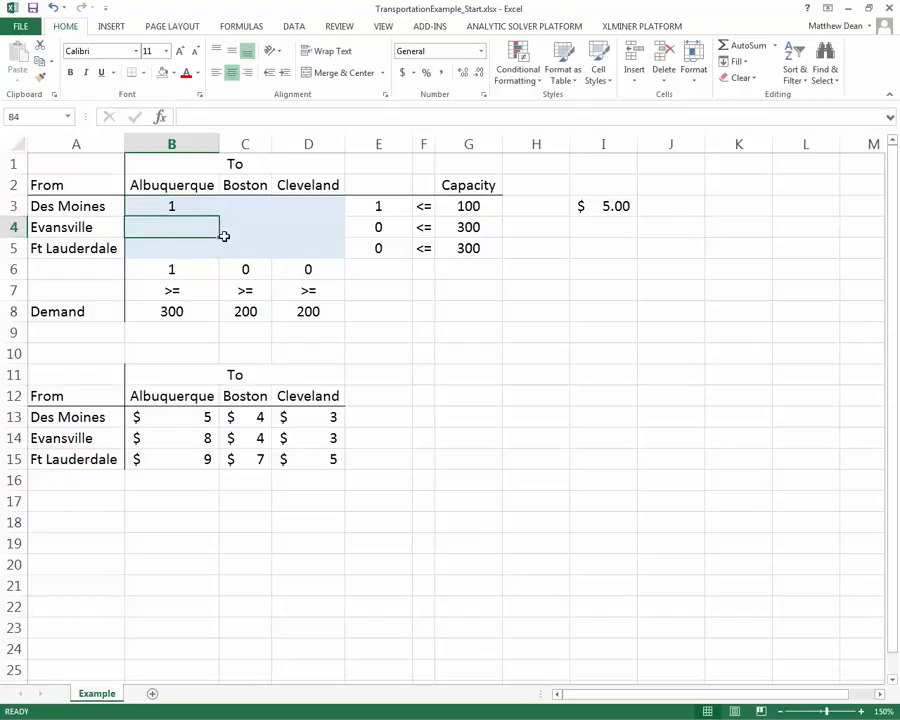
key(Up)
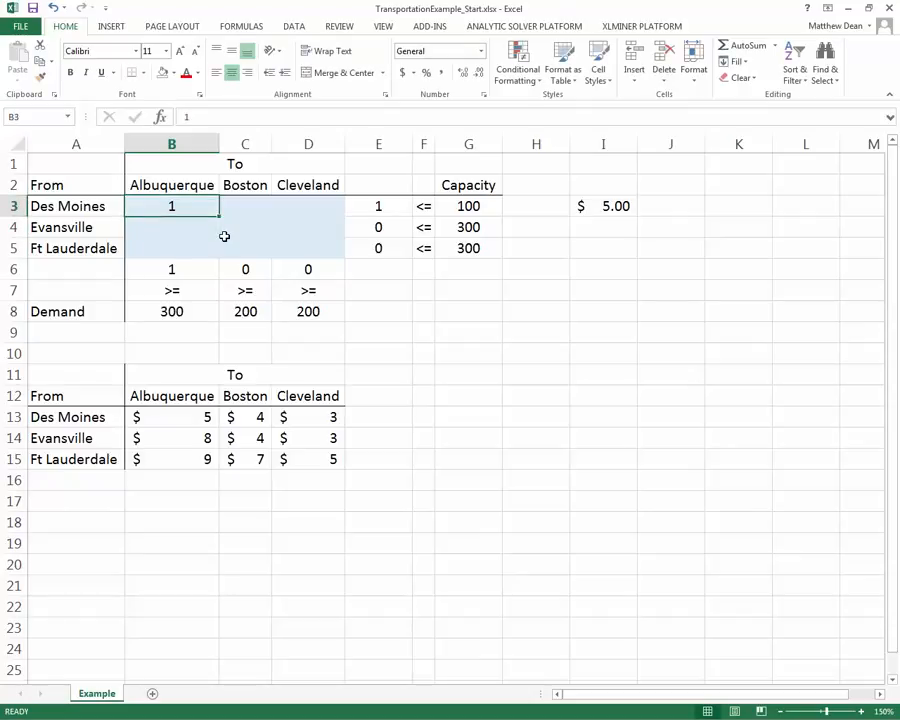
Remove the decimals from the total cost in I3 and clear the trial shipment from B3.
click(613, 205)
click(479, 77)
click(479, 77)
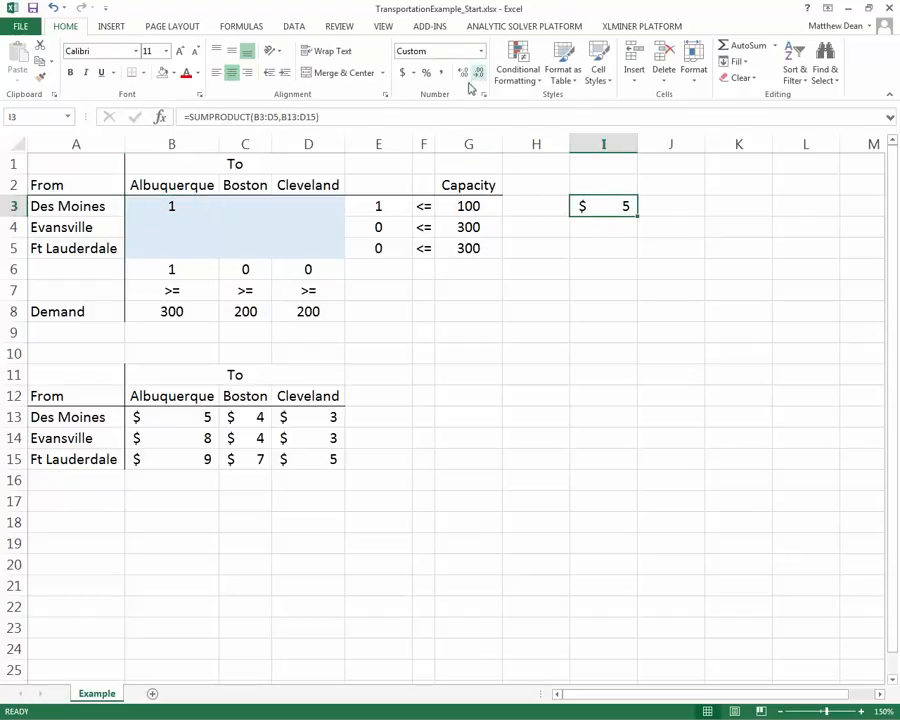
click(203, 205)
key(Delete)
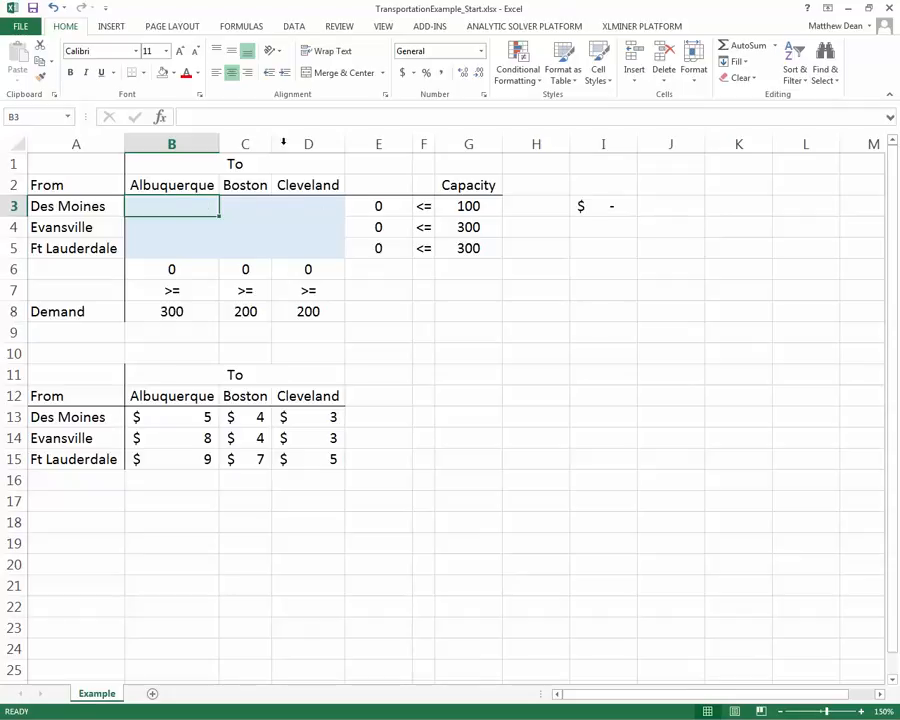
Open Solver and set the objective to minimize the total cost in I3.
click(293, 28)
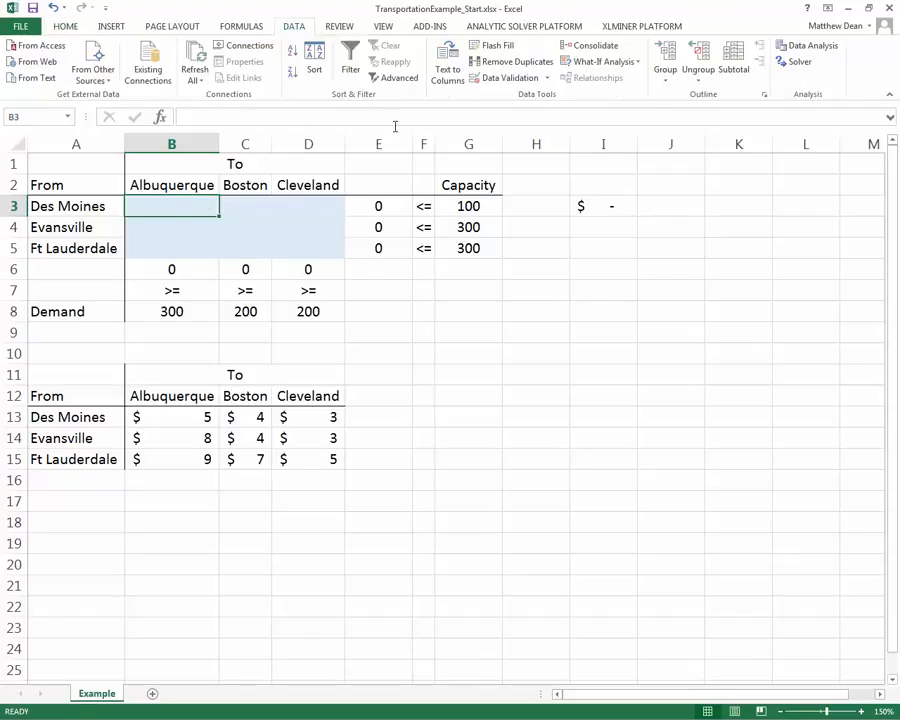
click(789, 68)
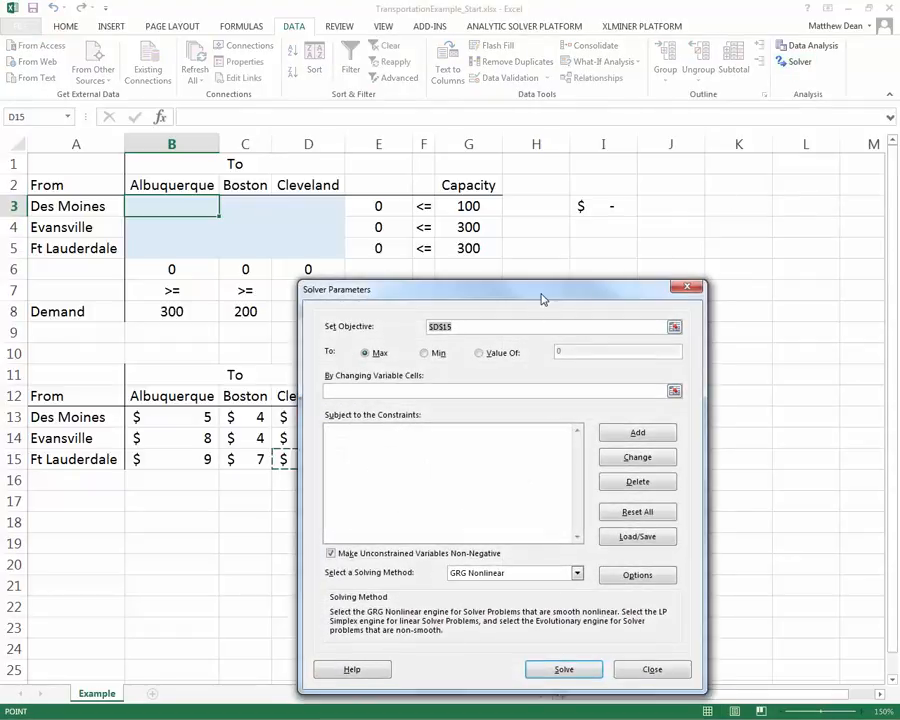
drag(541, 298, 483, 259)
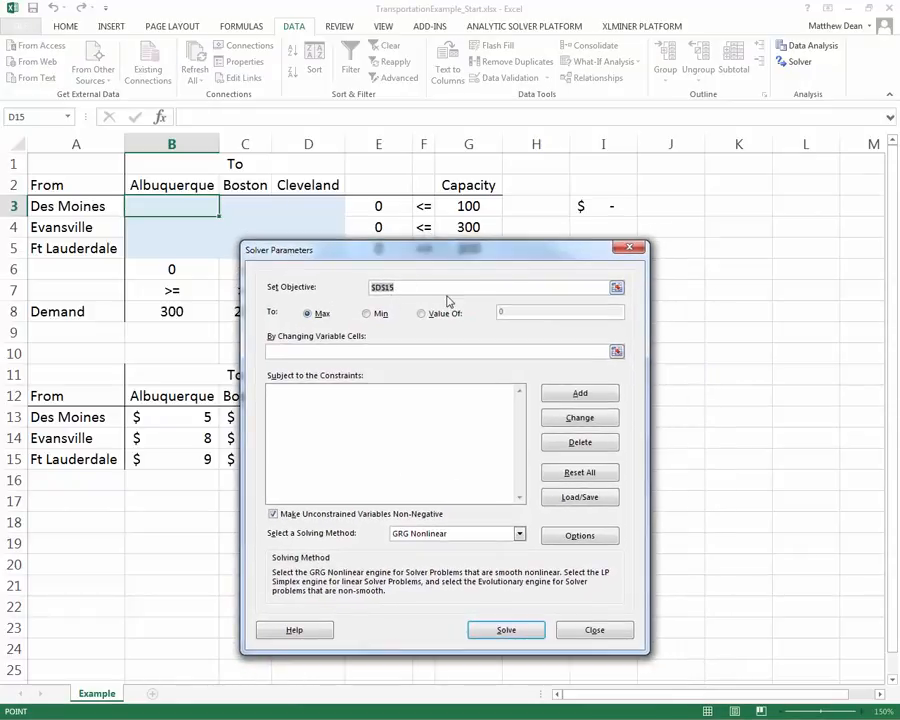
click(617, 290)
click(603, 205)
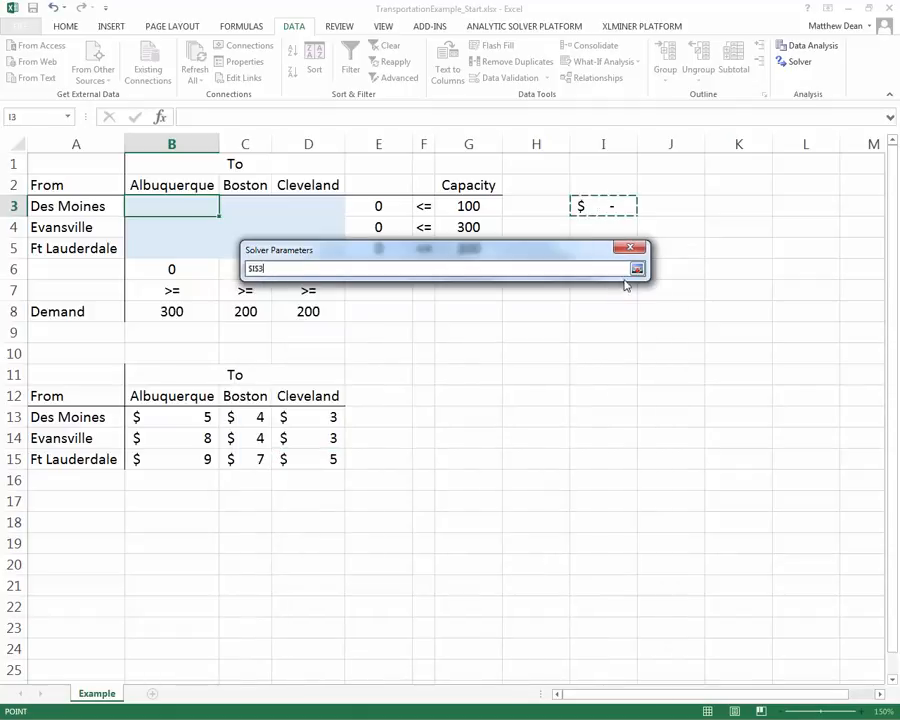
click(637, 269)
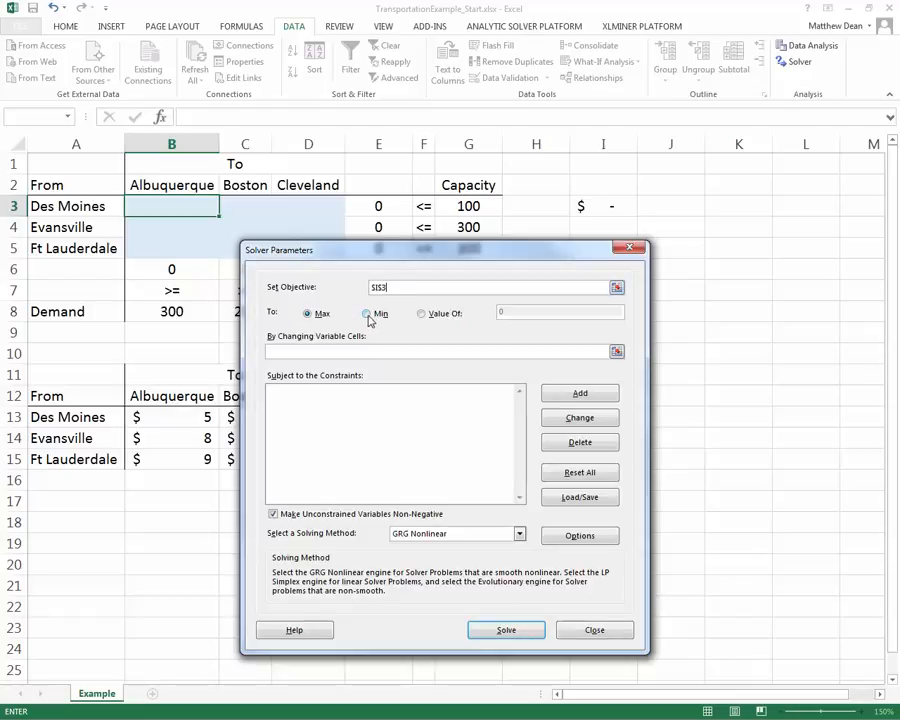
click(367, 314)
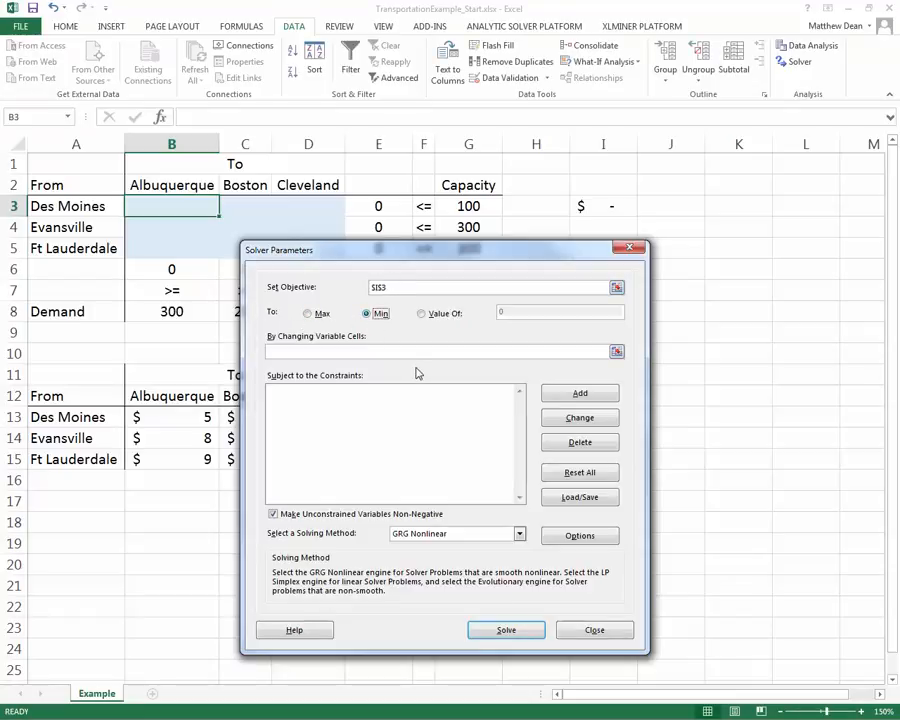
Set Solver's changing variable cells to B3:D5 and move the dialog clear of the shipment and capacity table.
click(617, 353)
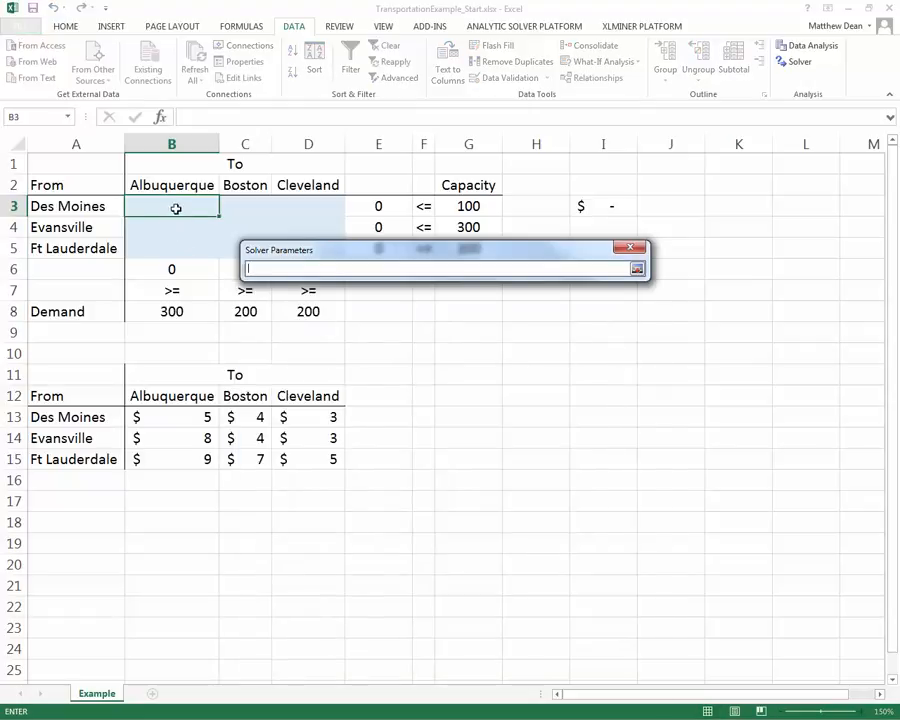
drag(174, 206, 300, 251)
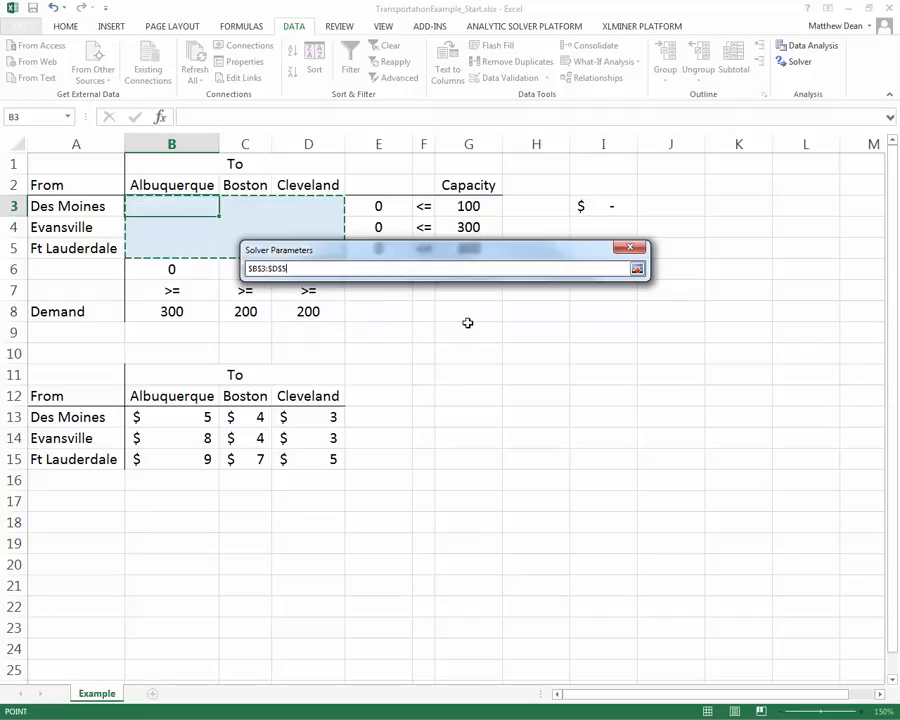
click(637, 268)
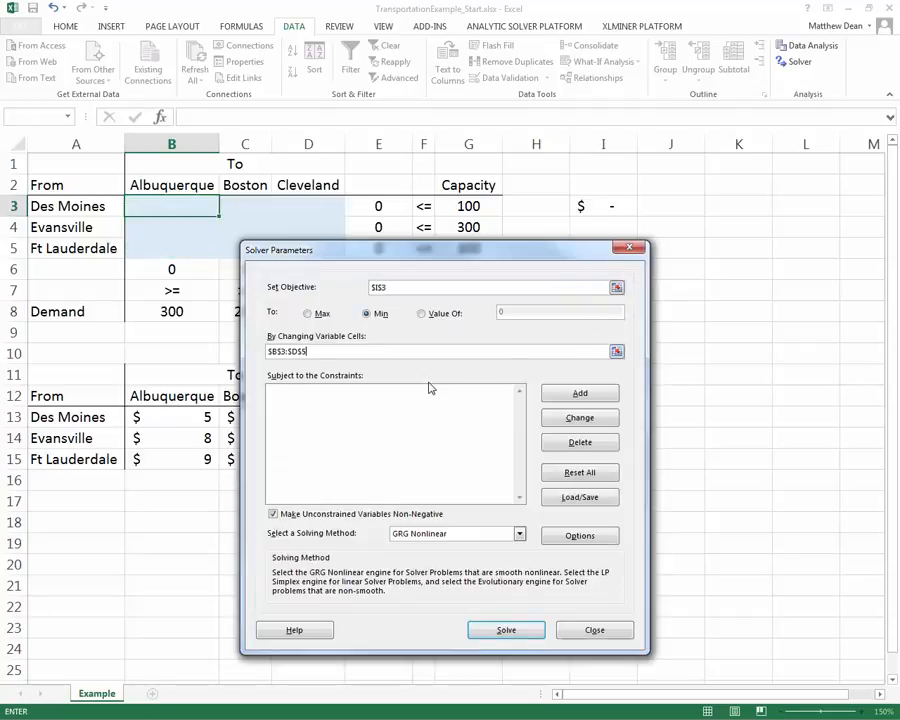
drag(444, 255, 507, 292)
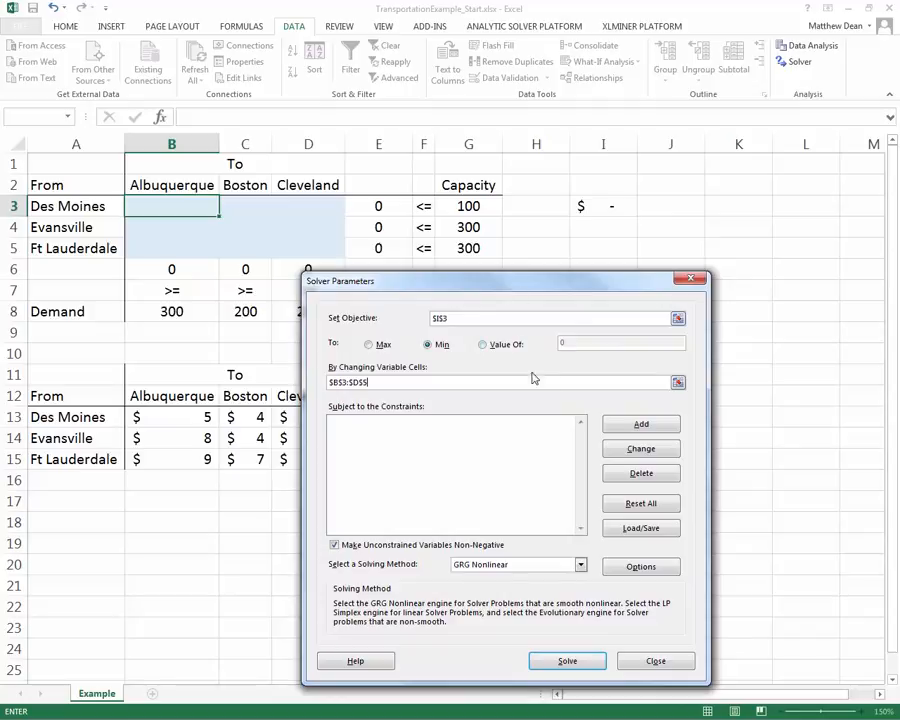
Add a Solver constraint that the row totals E3:E5 must be <= the capacities G3:G5.
click(619, 428)
click(469, 479)
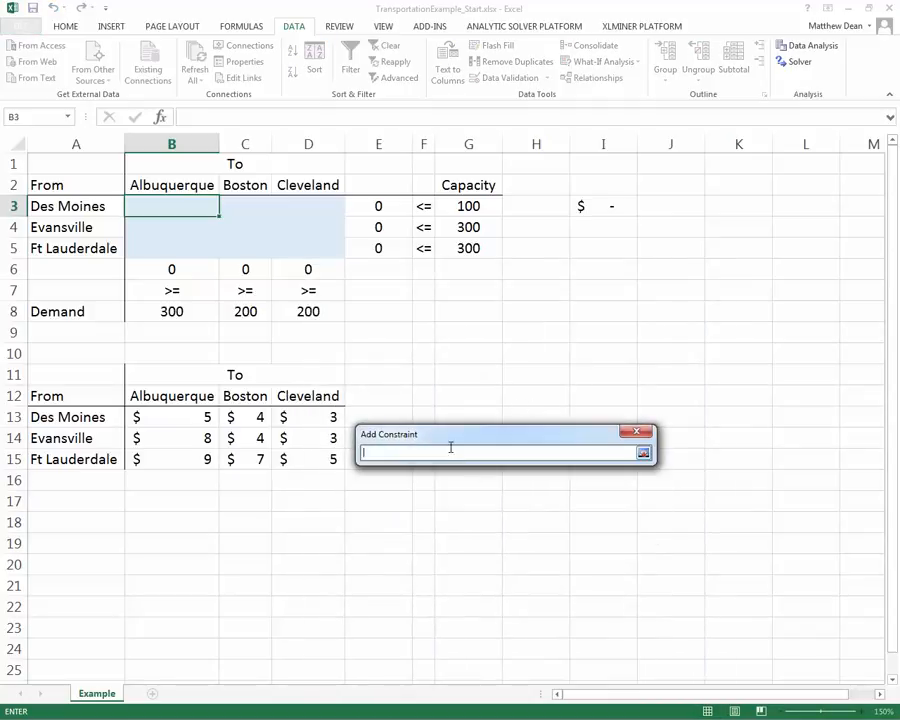
drag(380, 204, 383, 245)
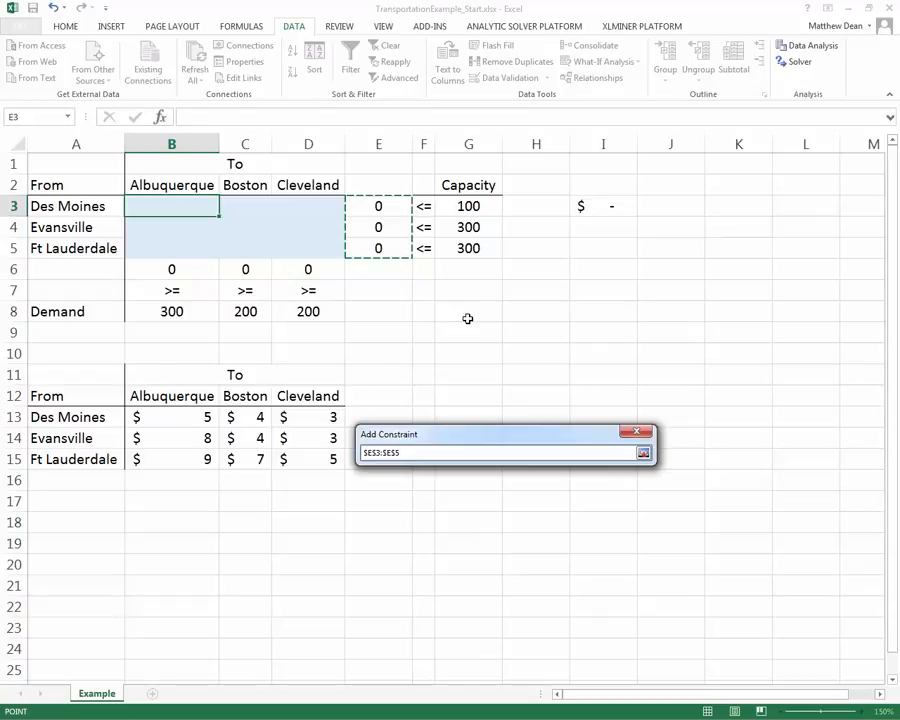
click(643, 452)
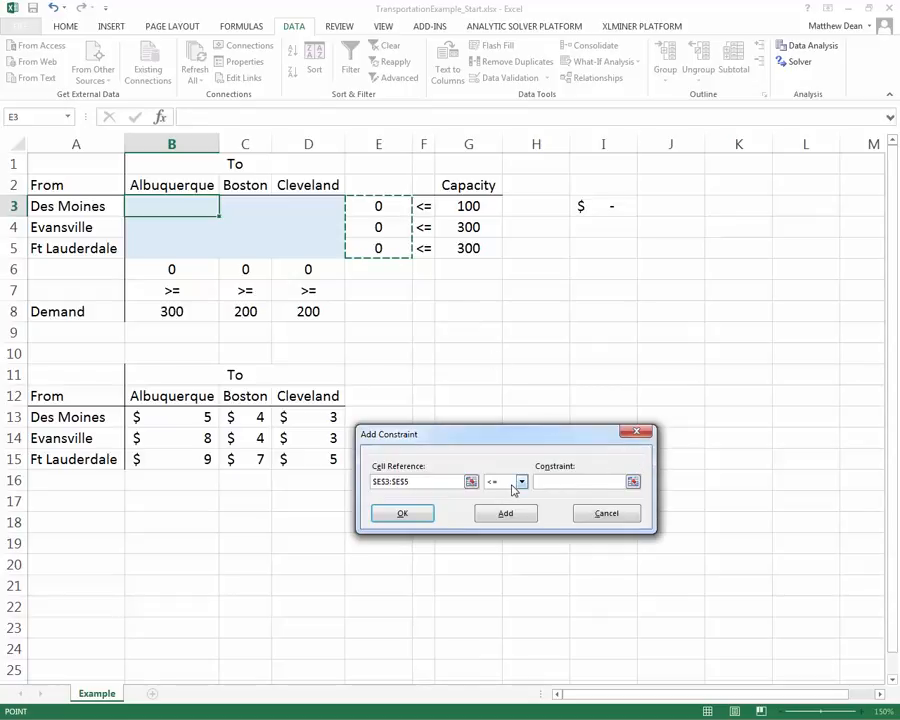
click(633, 481)
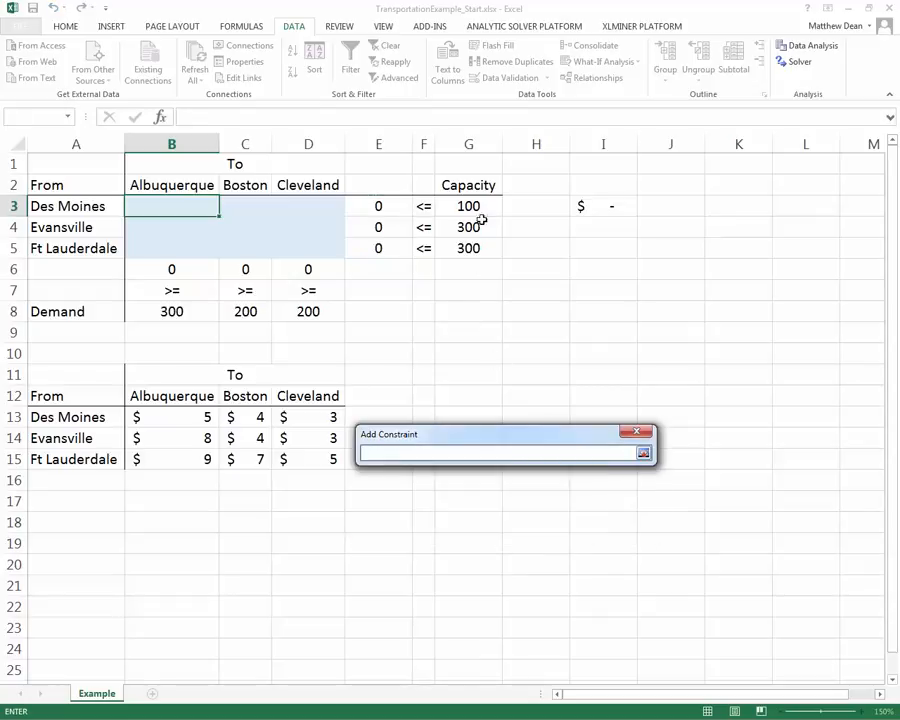
drag(480, 218, 476, 246)
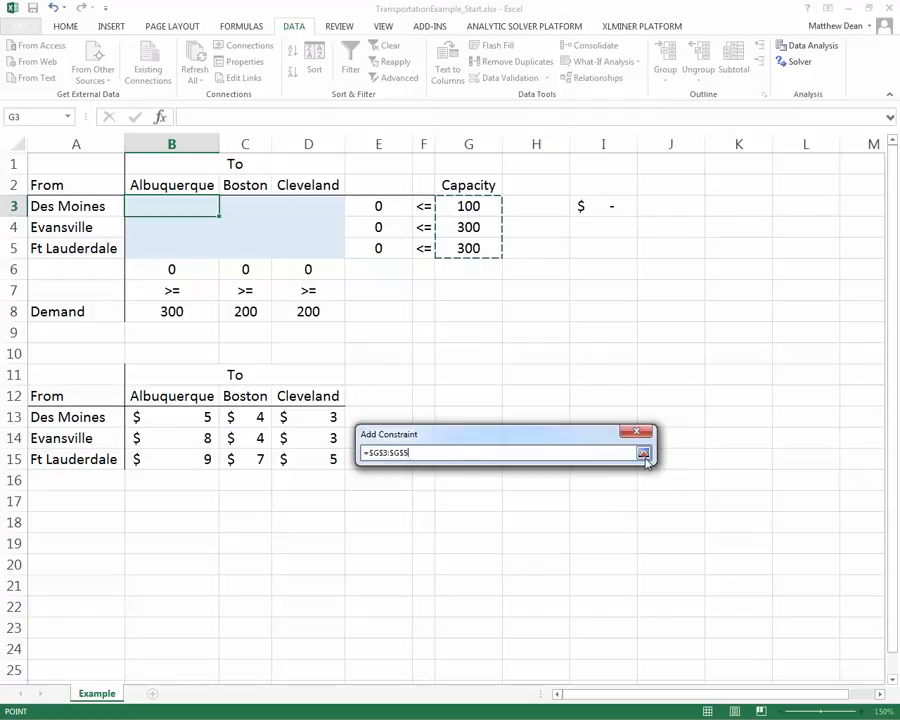
click(643, 452)
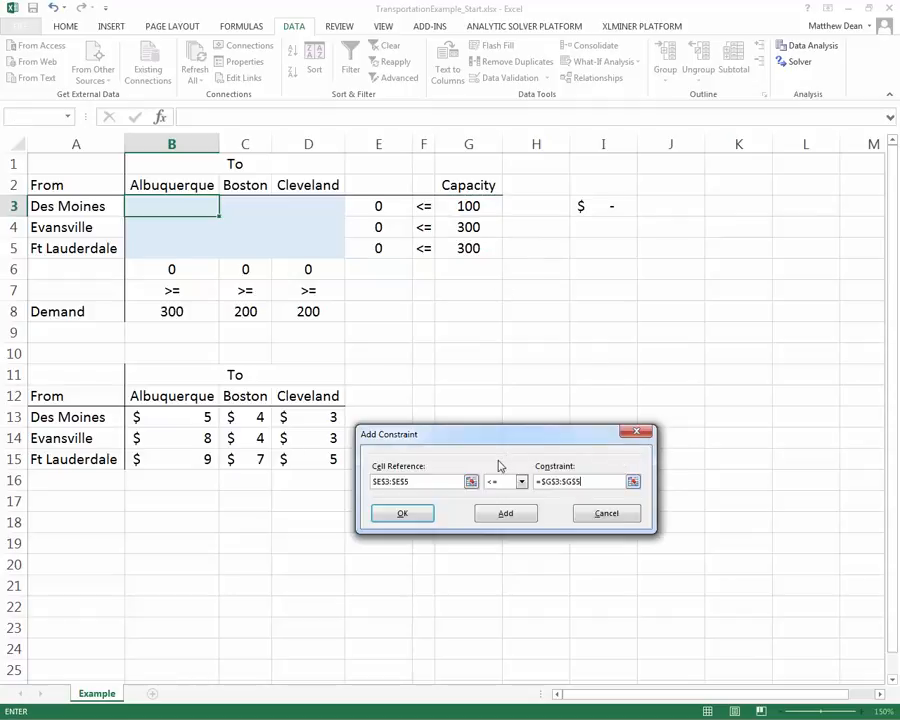
click(413, 515)
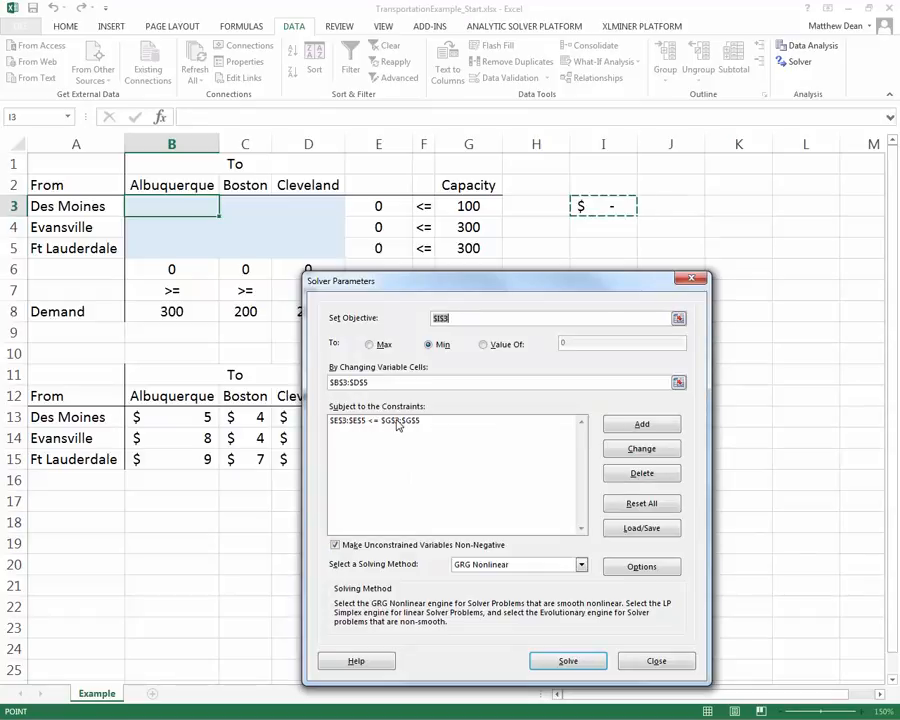
Add a Solver constraint that the column totals B6:D6 must be >= the demands B8:D8.
click(641, 425)
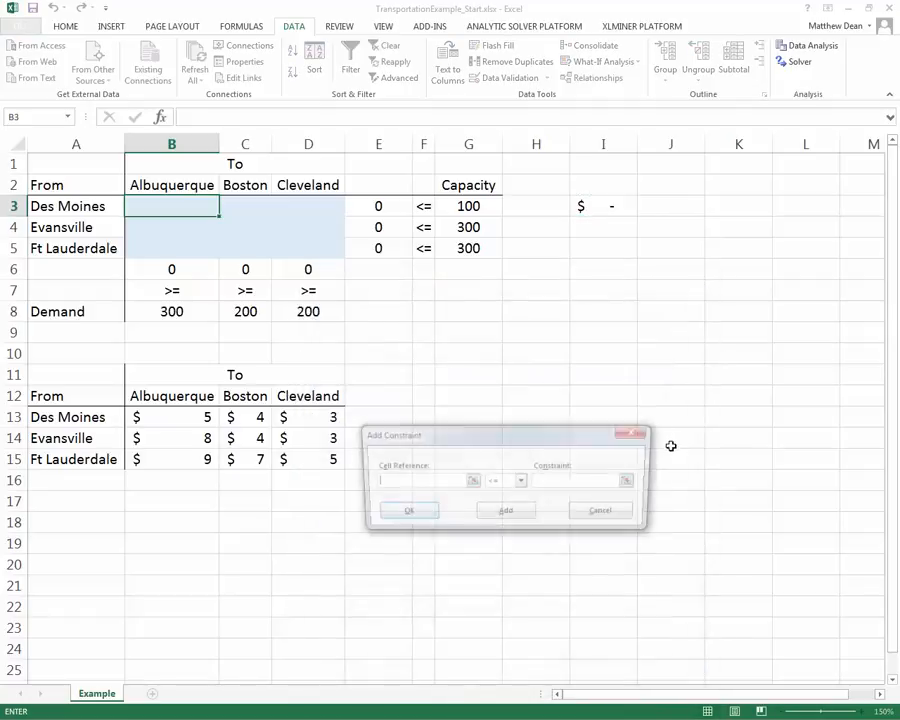
click(471, 483)
drag(175, 267, 284, 271)
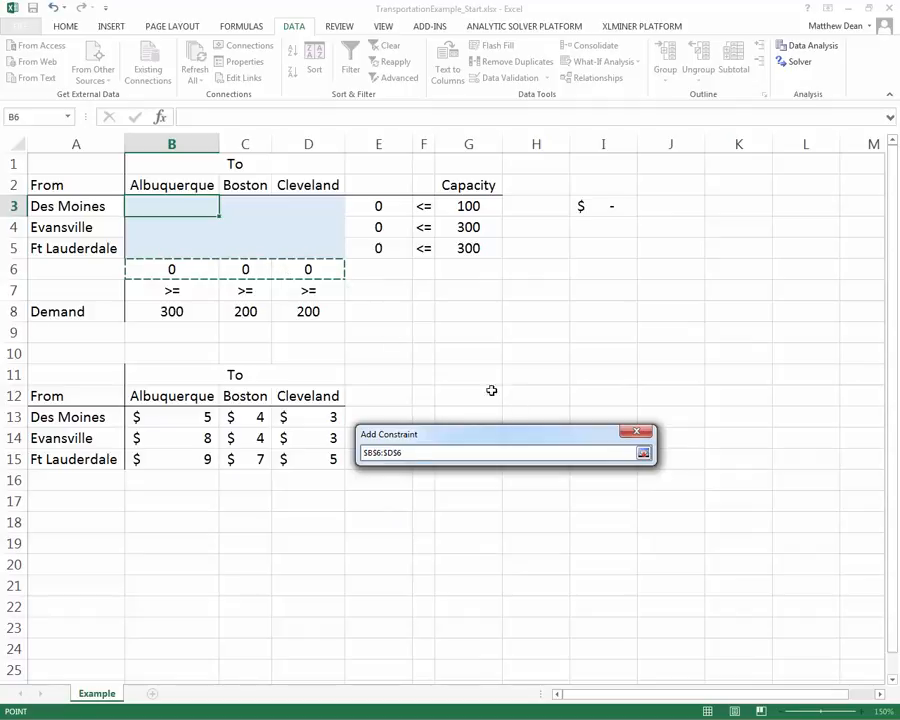
click(644, 455)
click(521, 481)
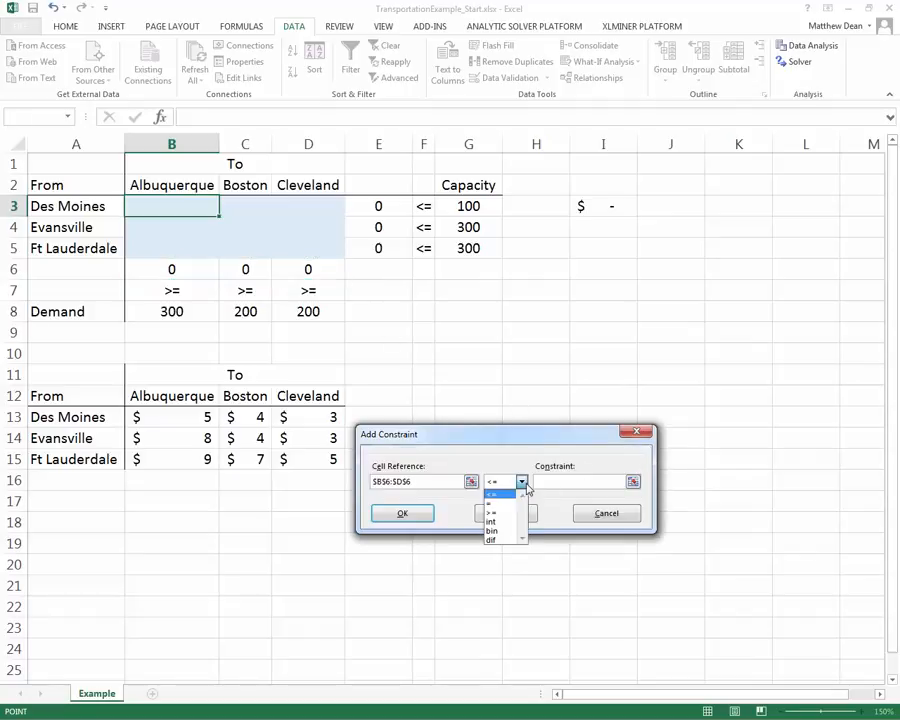
click(507, 515)
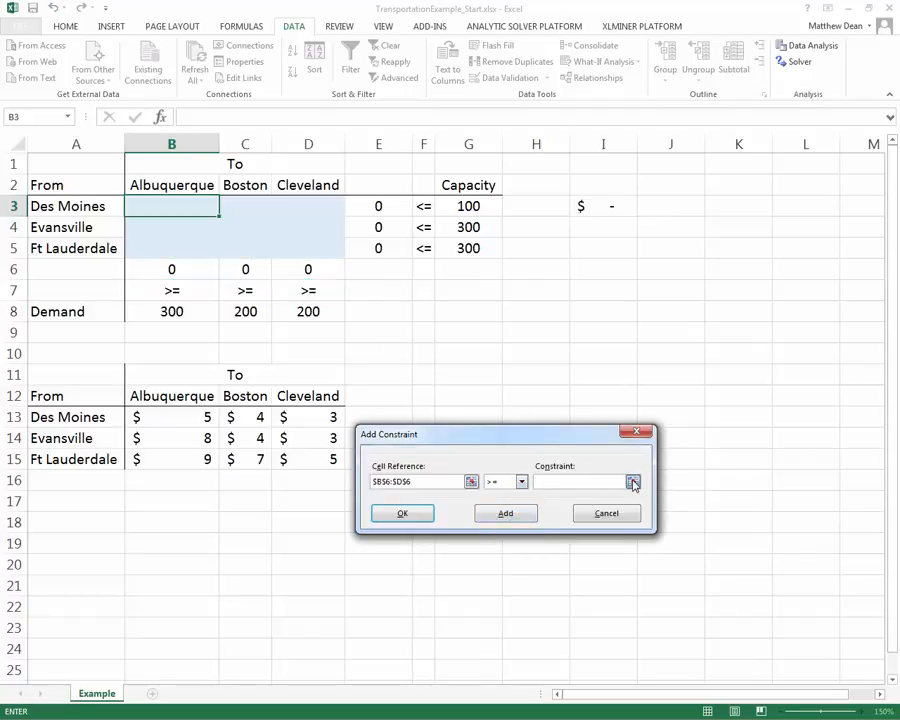
click(632, 481)
drag(183, 315, 279, 314)
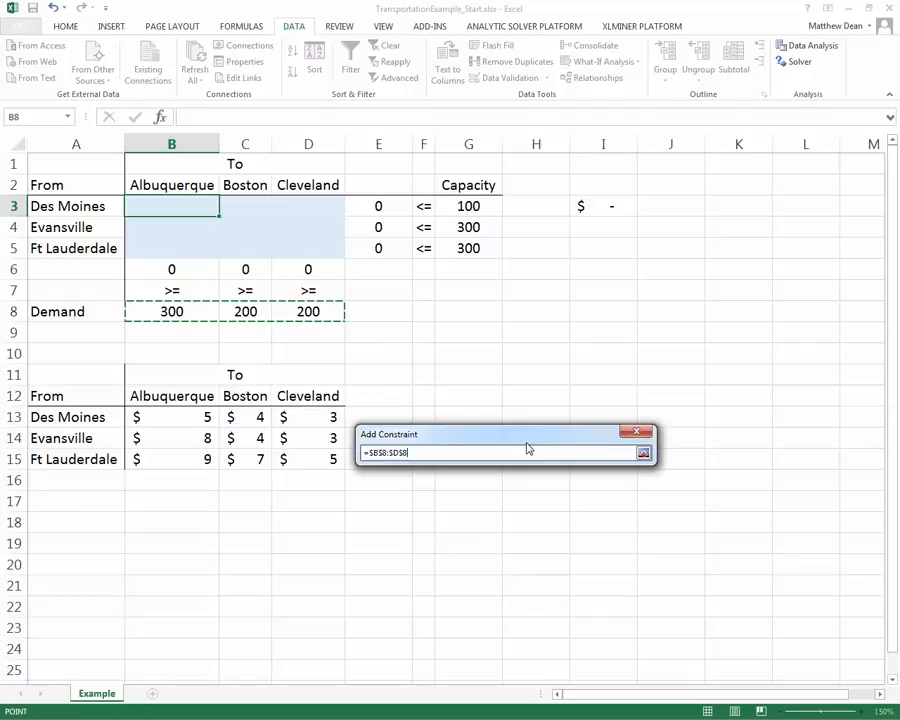
click(643, 453)
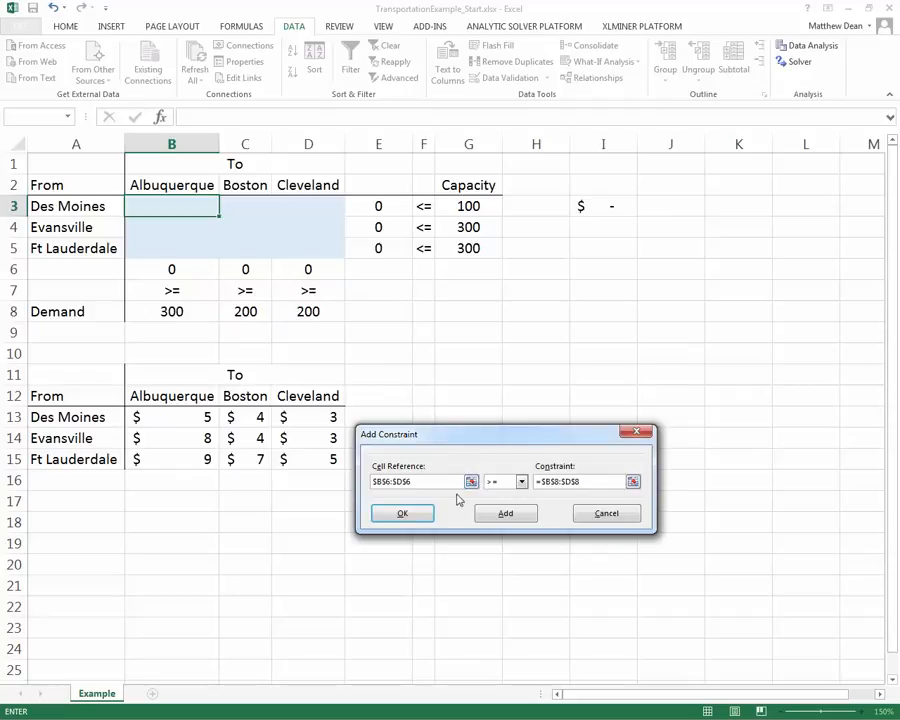
click(407, 515)
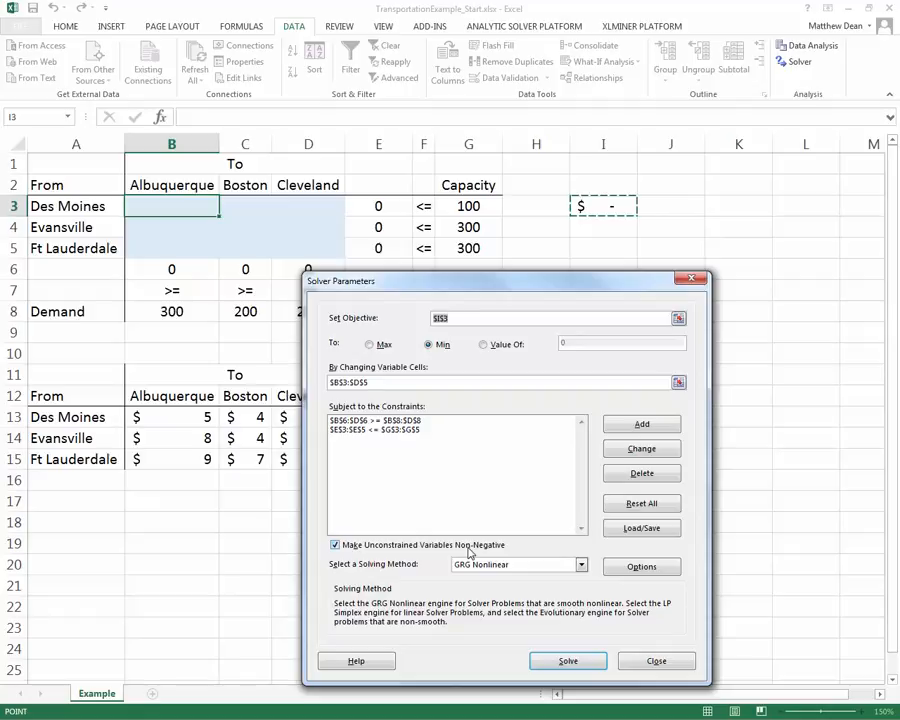
Solve the model with the Simplex LP method and keep the Solver solution.
click(581, 566)
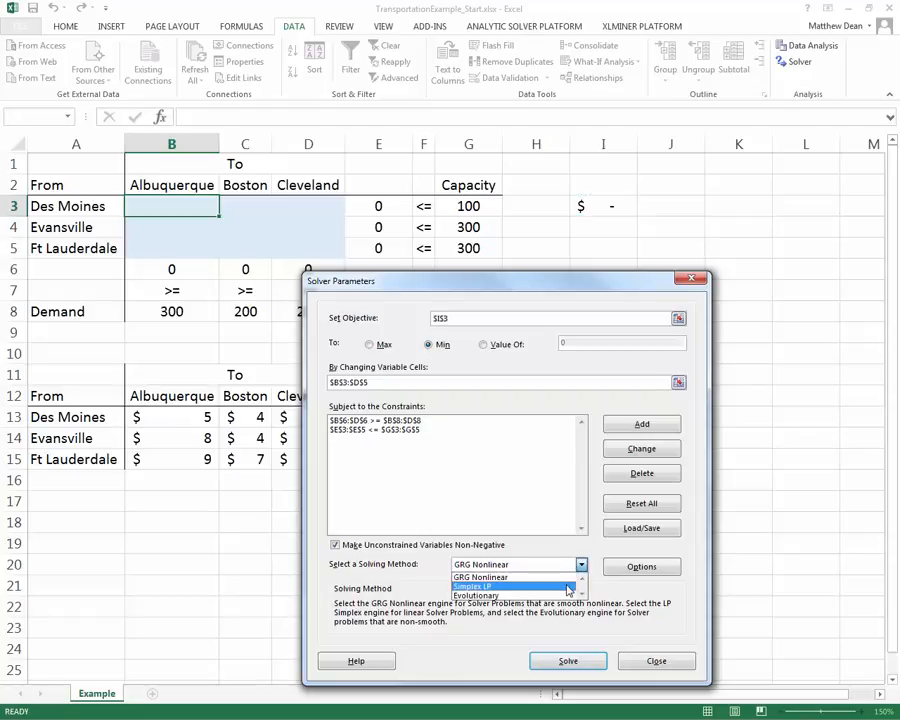
click(568, 587)
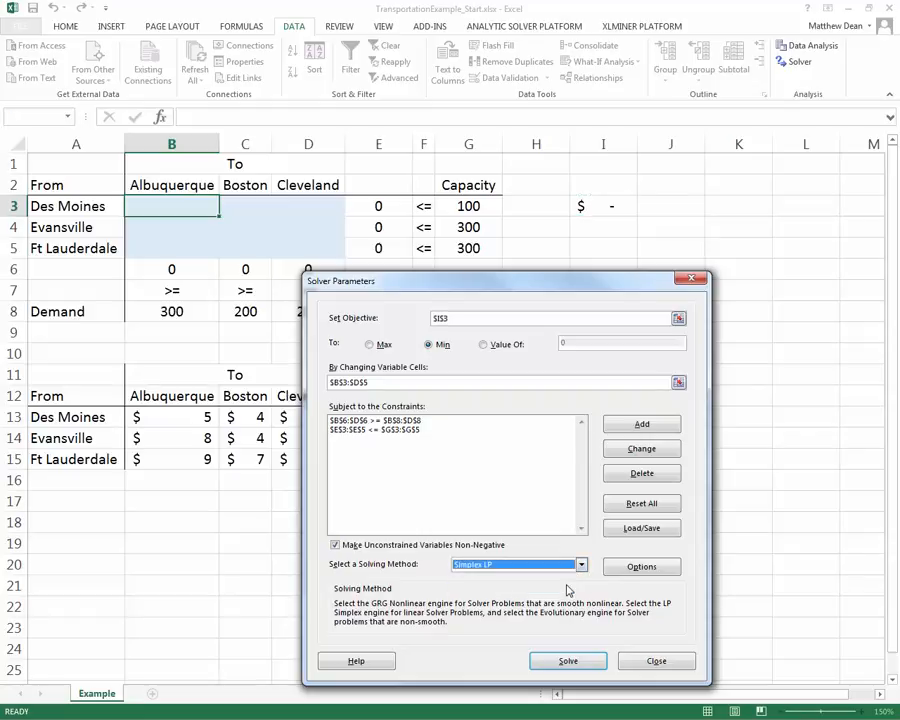
click(572, 662)
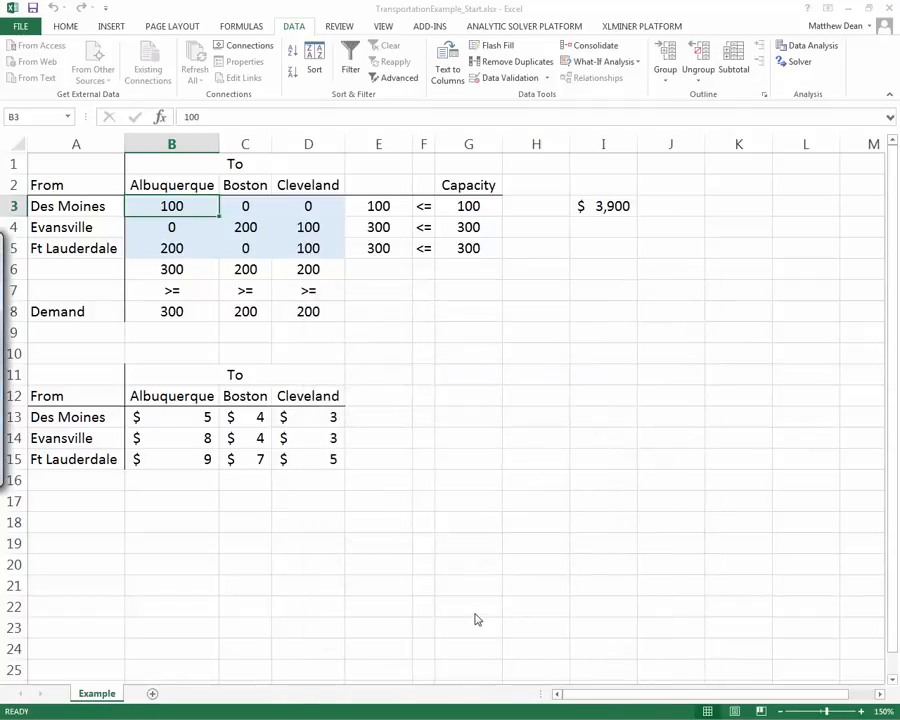
drag(337, 351, 612, 366)
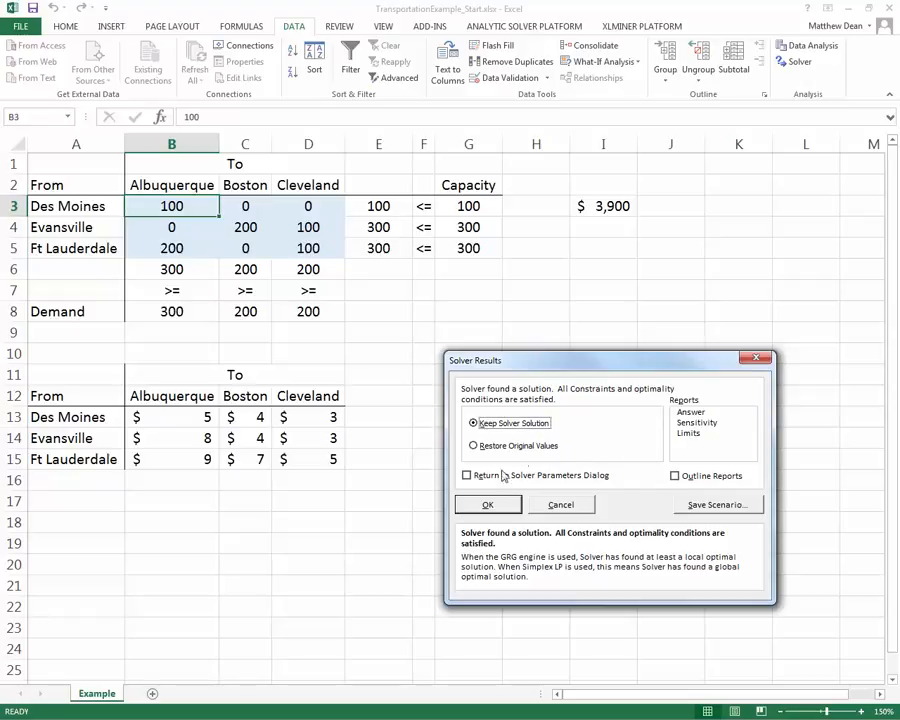
click(497, 507)
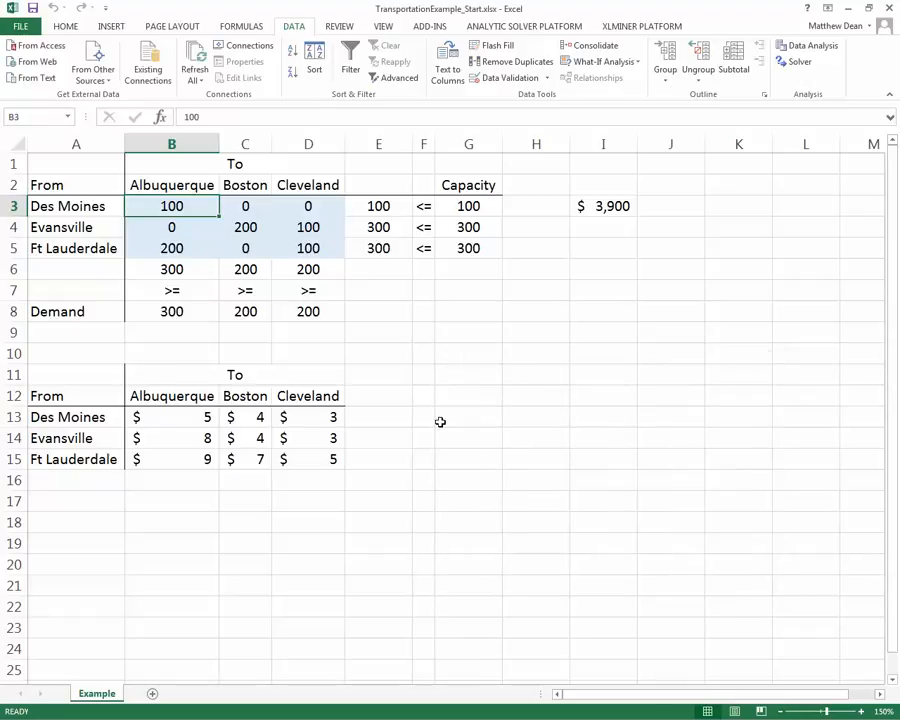
Fill the total cost cell I3 with the same light blue as the shipment cells.
click(581, 205)
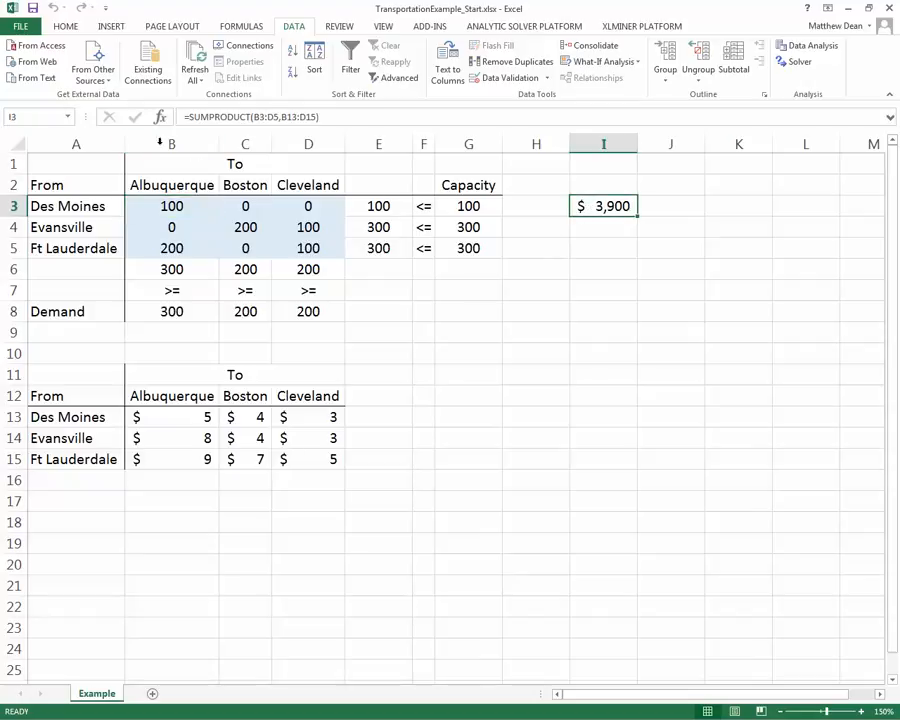
click(65, 26)
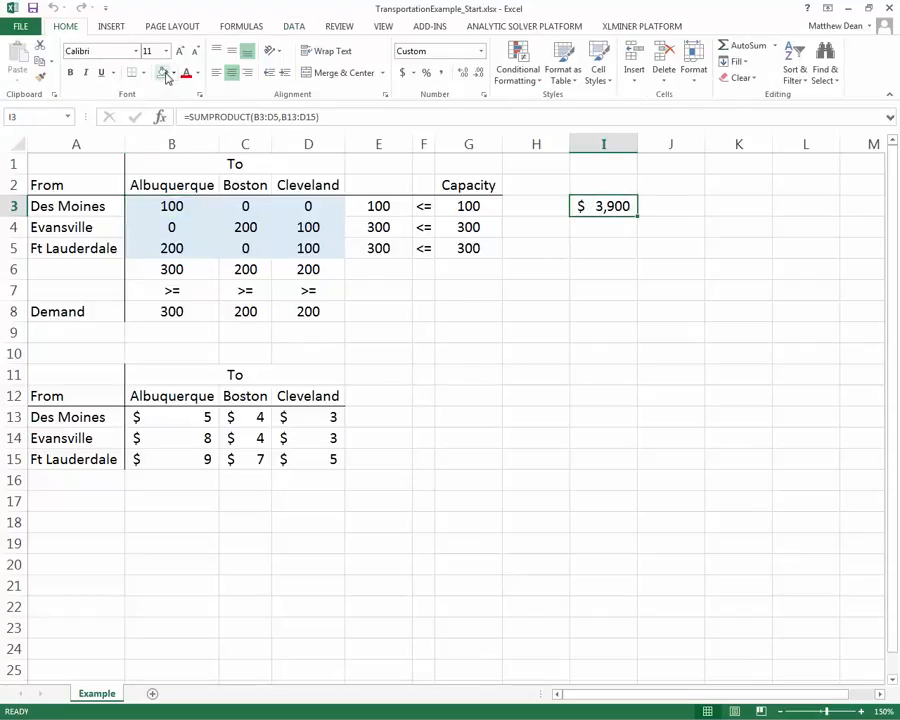
click(172, 74)
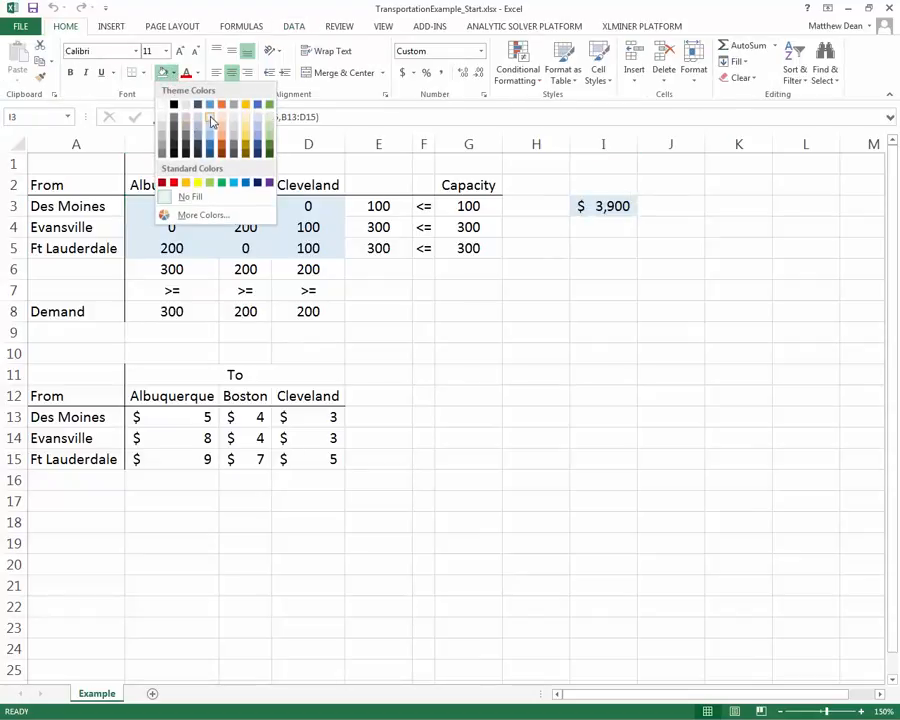
key(Escape)
click(540, 252)
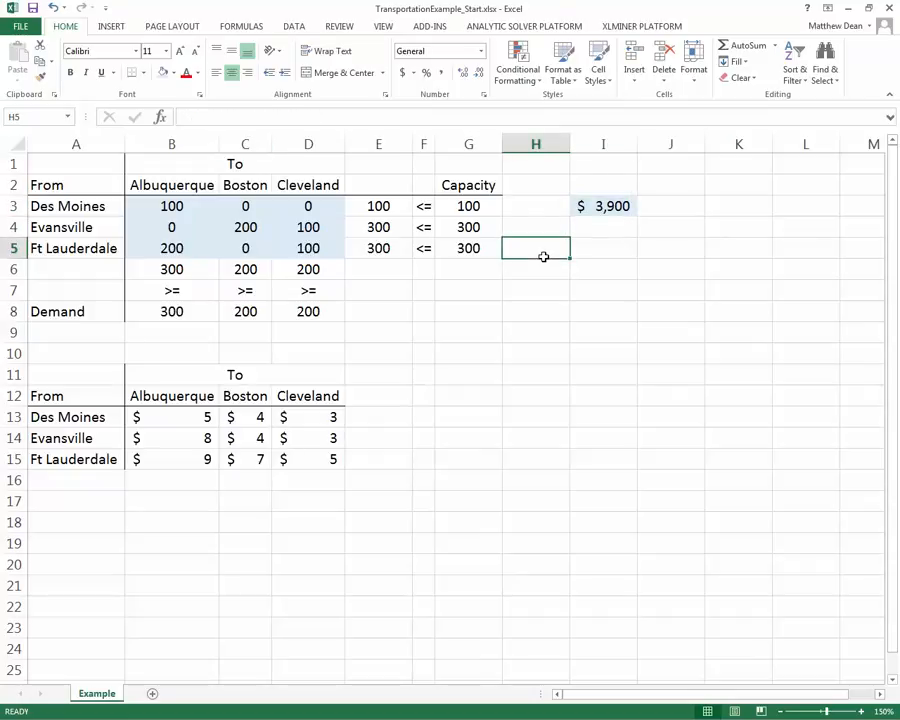
Review the optimal shipments in B3:D5 route by route, from Albuquerque's column through Cleveland's.
click(165, 206)
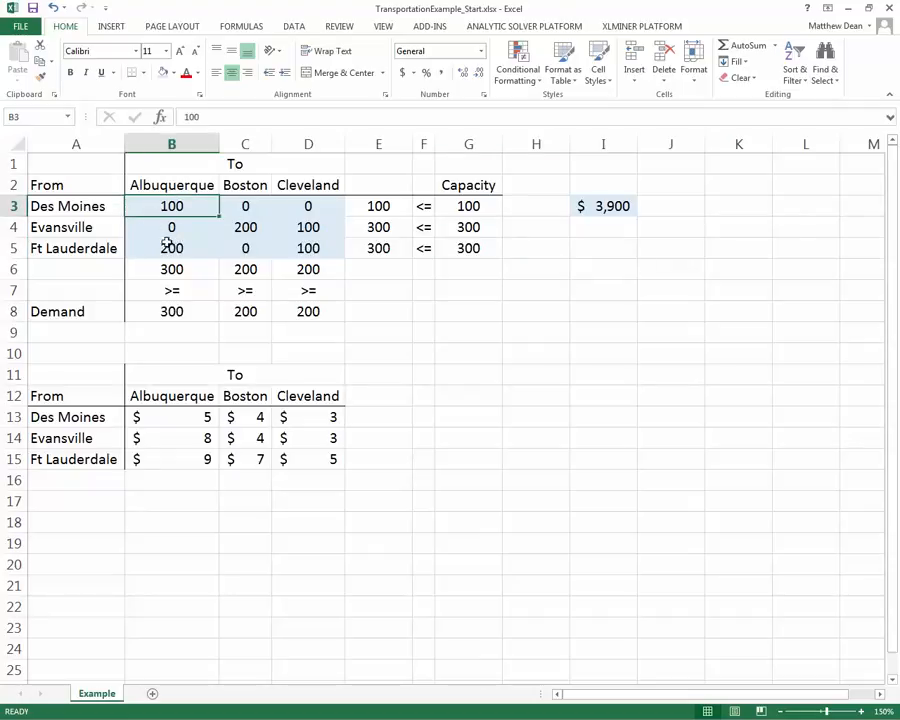
key(Return)
key(Return)
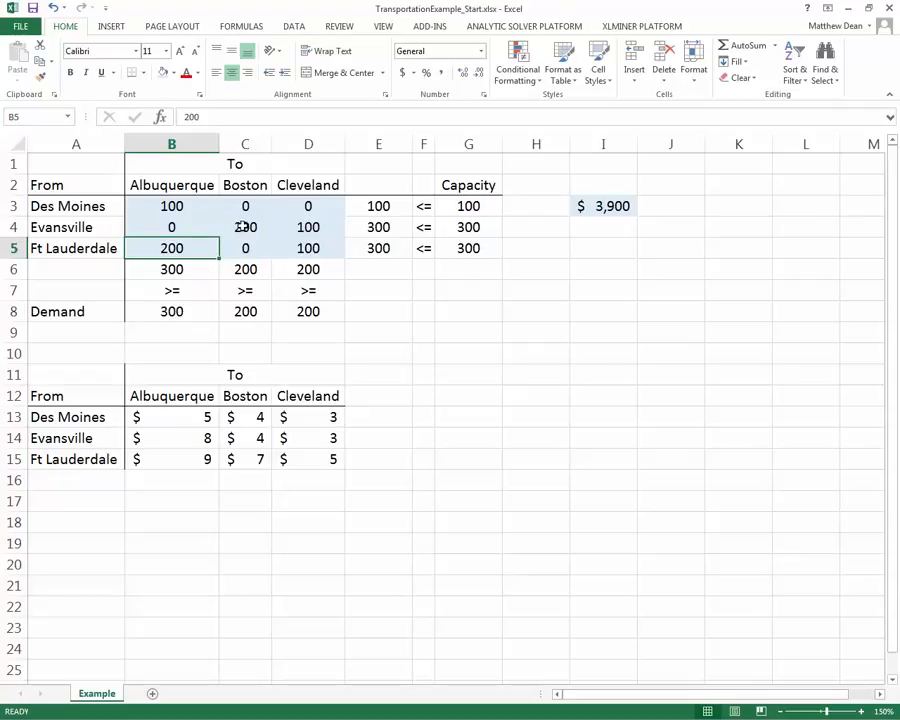
key(Return)
key(Return)
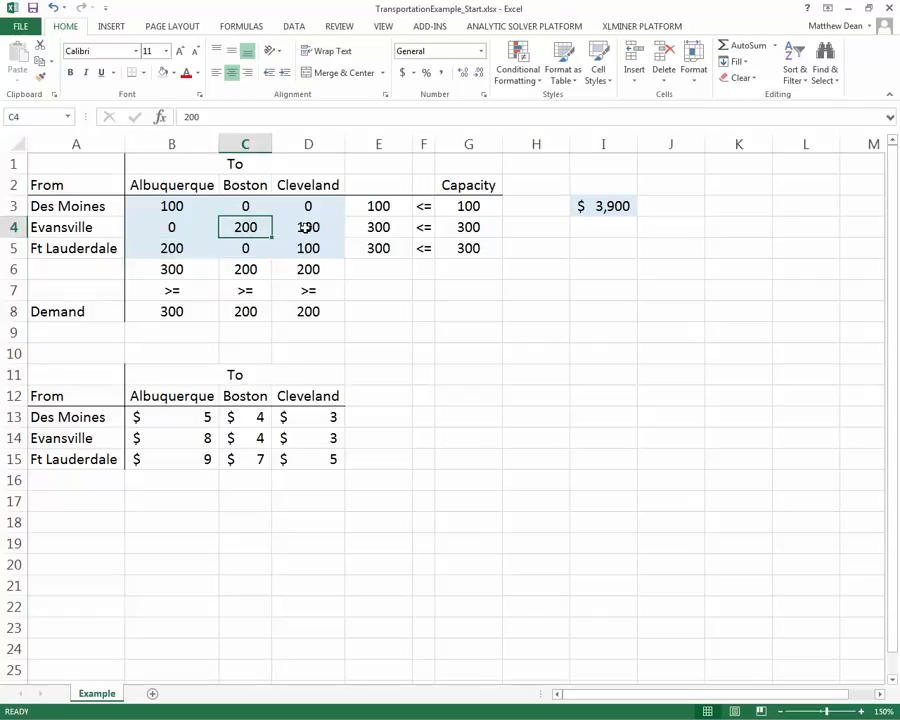
key(Tab)
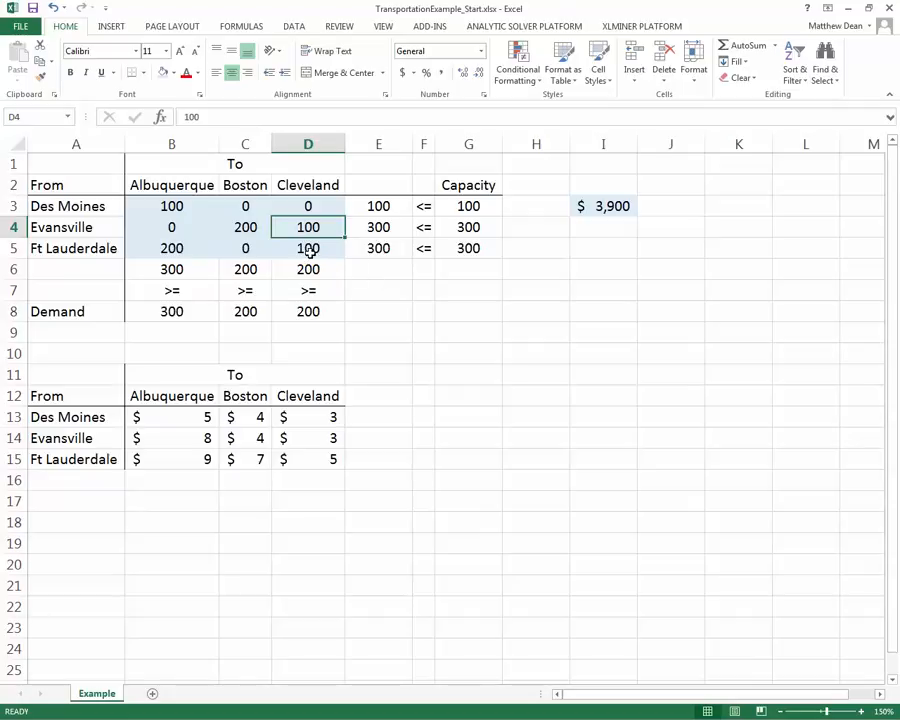
key(Return)
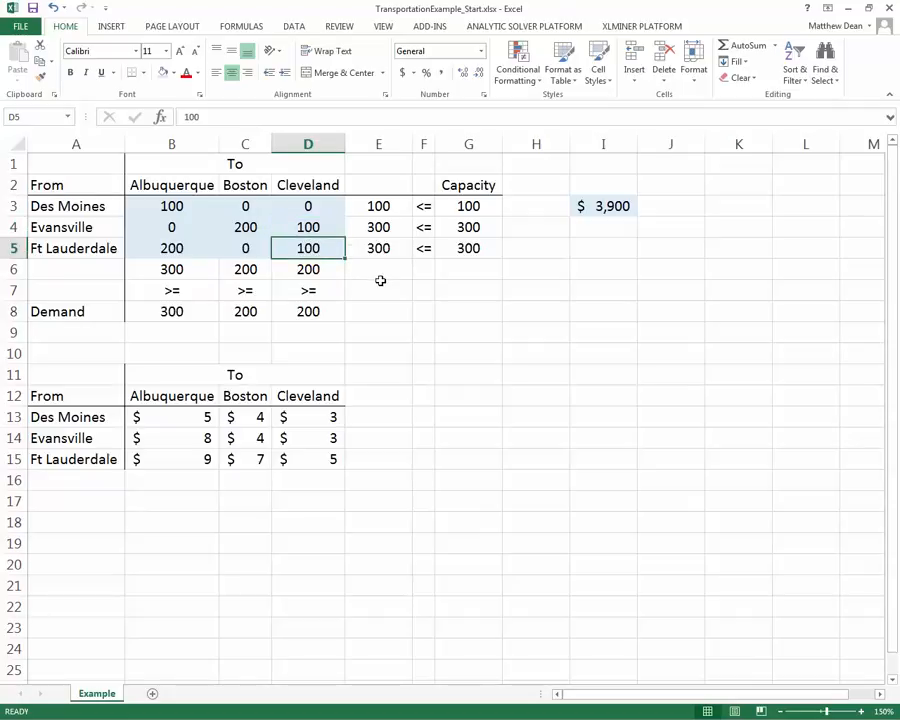
Compare the row totals E3:E5 with the capacities G3:G5 and the column totals B6:D6 with the demands B8:D8.
drag(380, 206, 381, 248)
drag(455, 206, 466, 248)
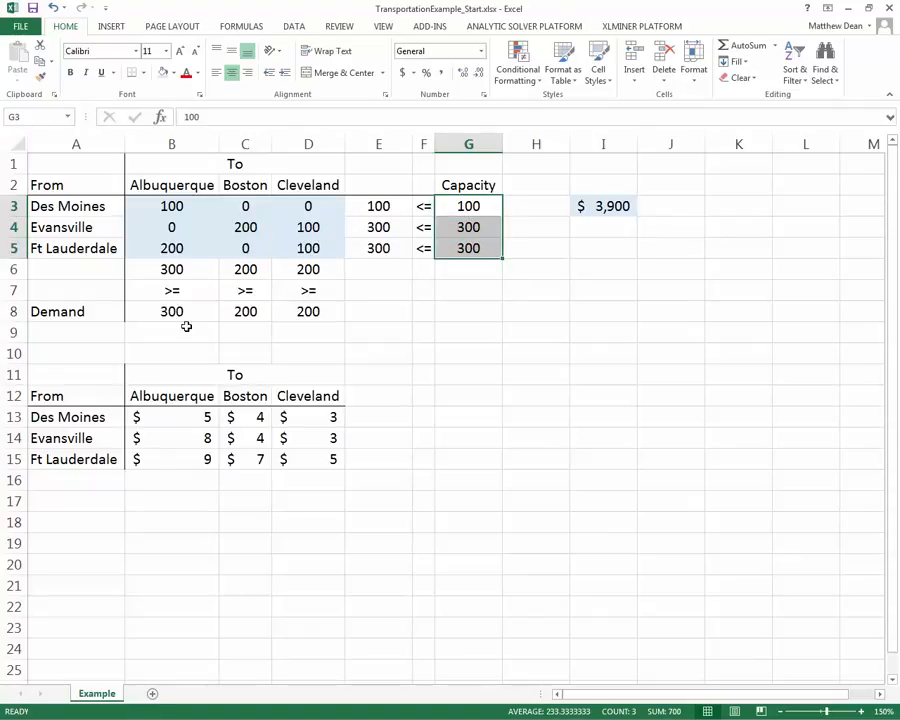
drag(171, 275, 294, 270)
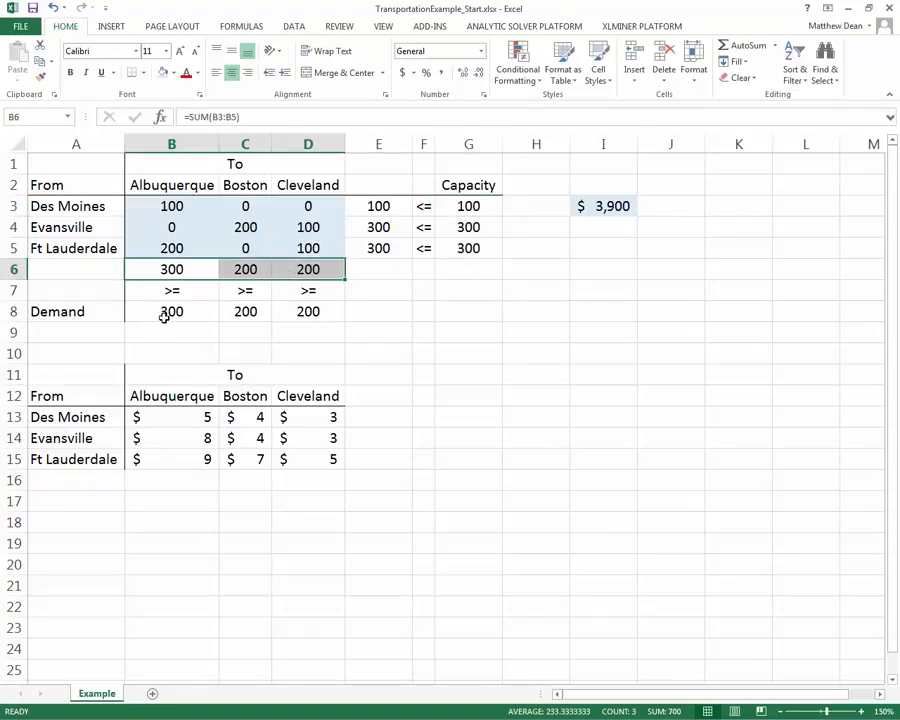
click(165, 313)
drag(266, 312, 318, 313)
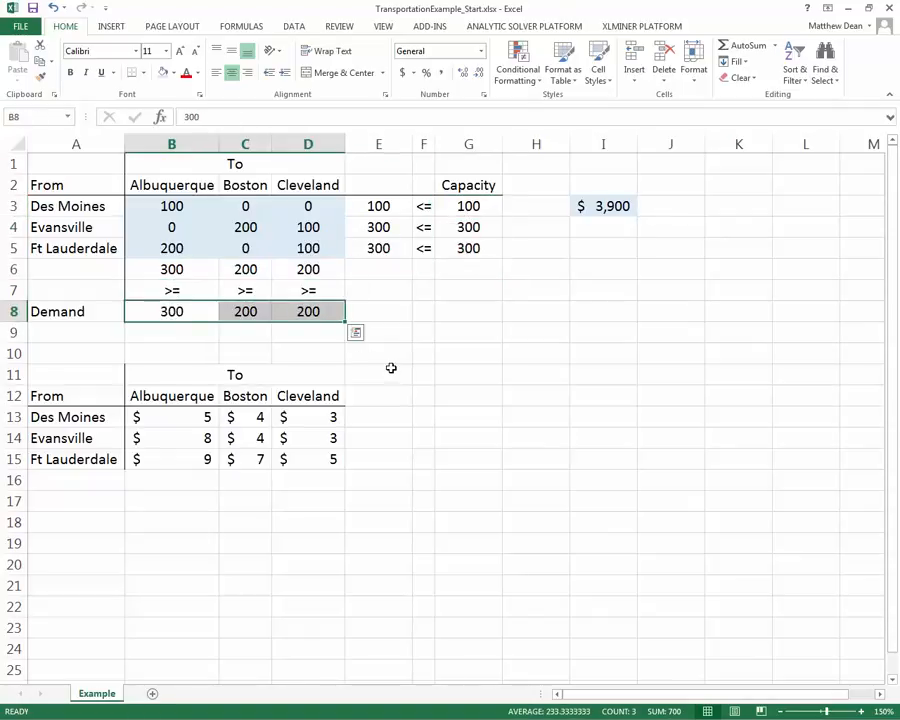